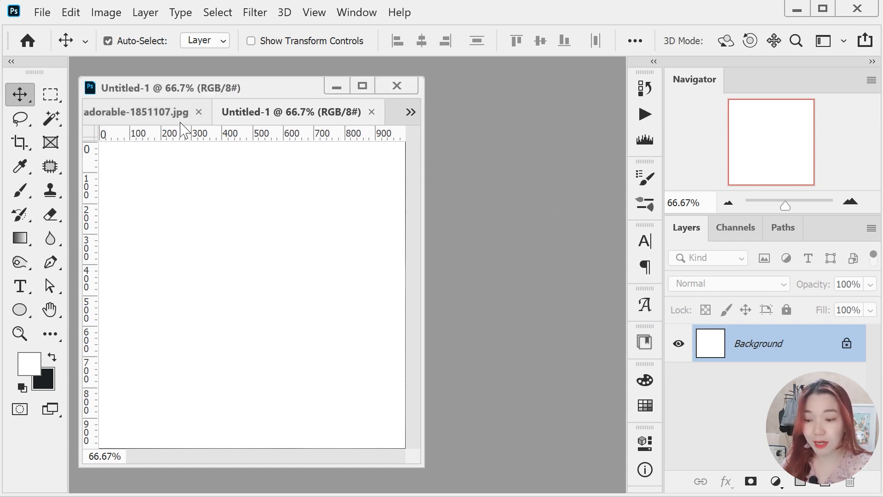
Fill the blank canvas with a linear black-to-white gradient running diagonally from its upper-left corner to its lower-right corner.
click(23, 238)
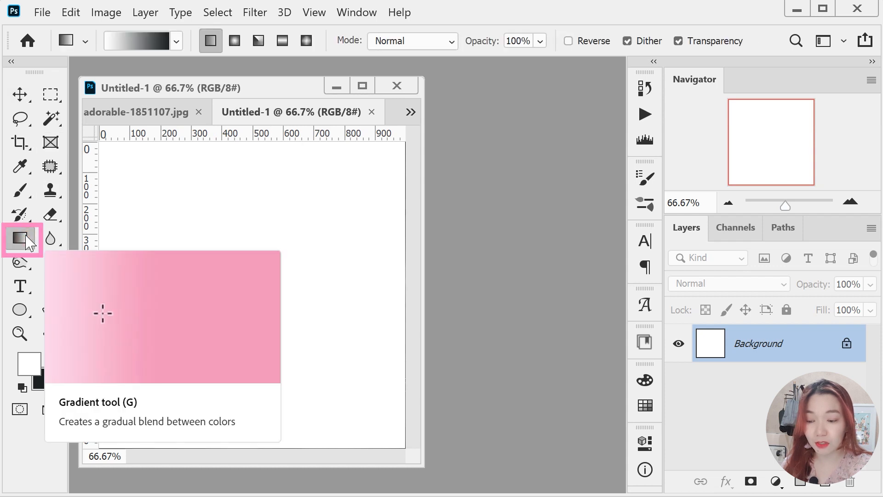
click(177, 41)
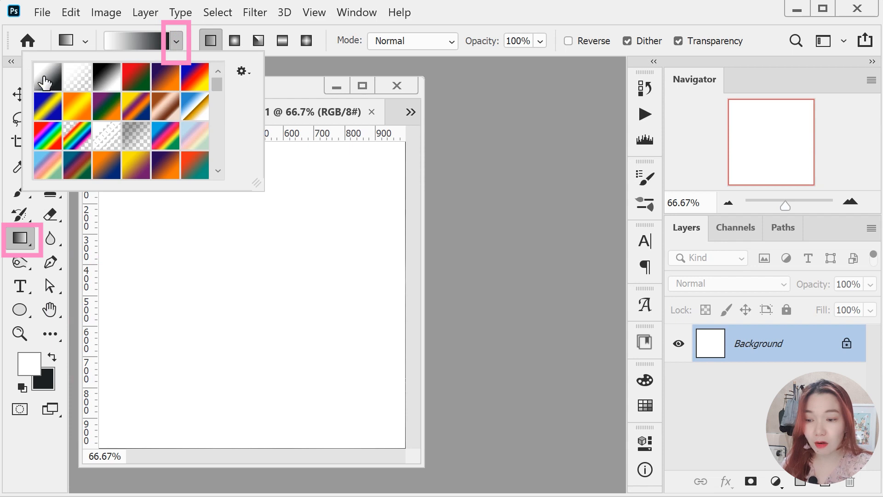
click(111, 81)
click(110, 76)
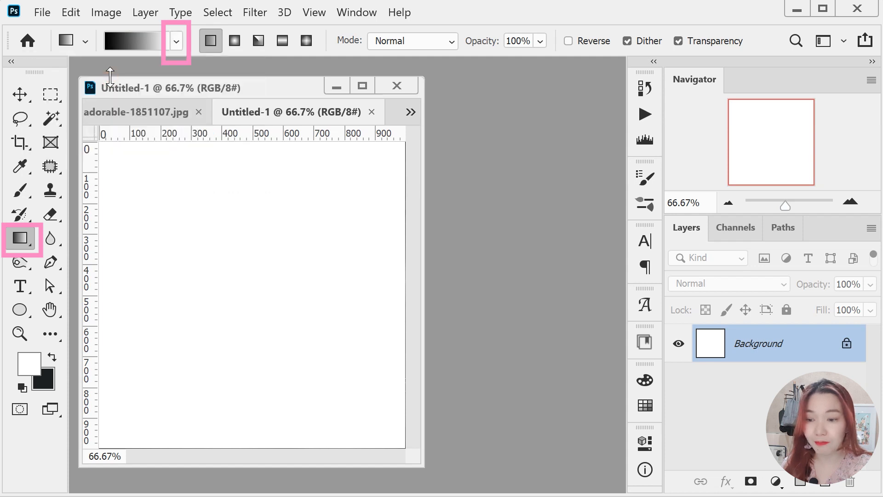
click(176, 41)
double_click(108, 76)
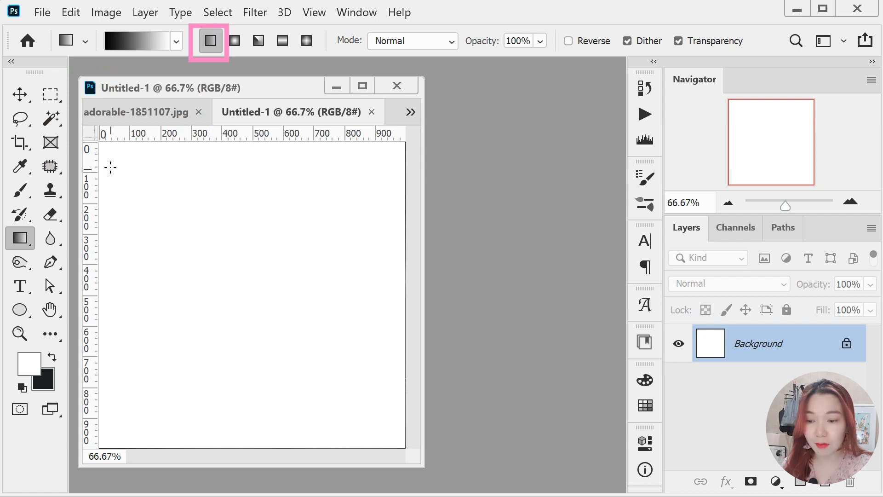
drag(101, 144, 403, 445)
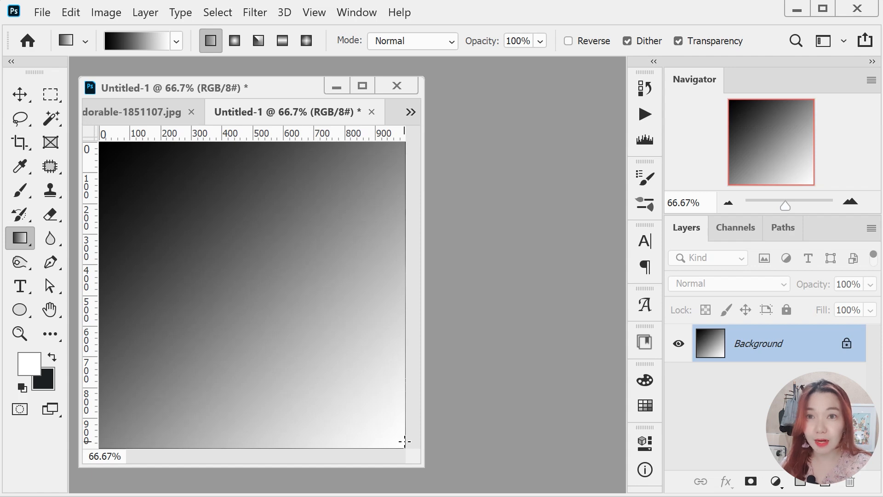
Open the Levels adjustment for the gradient and place its dialog beside the canvas.
click(124, 19)
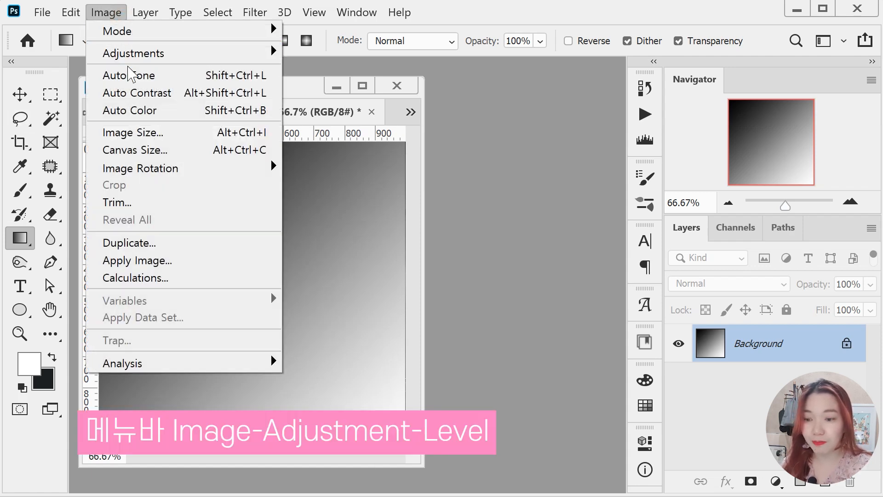
mouse_move(130, 54)
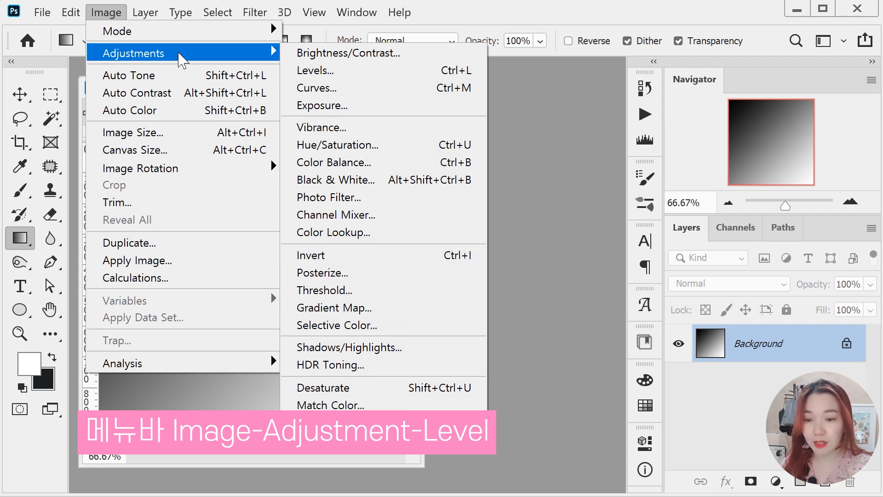
click(434, 71)
drag(525, 95, 542, 98)
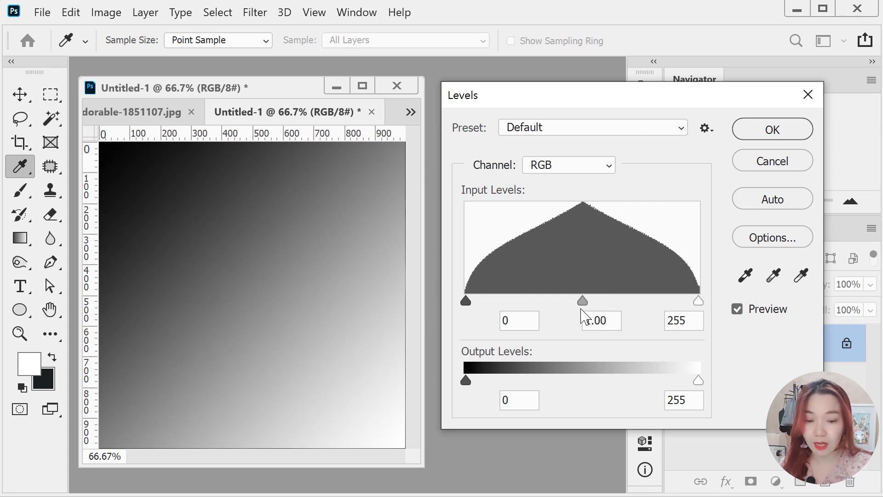
key(ctrl+2)
drag(583, 177, 582, 323)
mouse_move(567, 247)
mouse_down()
mouse_move(498, 247)
mouse_move(506, 228)
mouse_move(489, 243)
mouse_move(500, 266)
mouse_up()
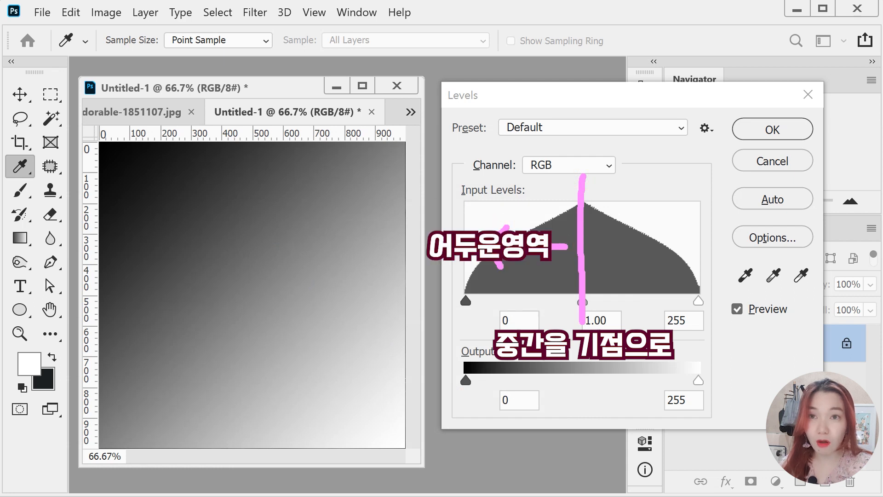
mouse_move(615, 245)
mouse_down()
mouse_move(676, 245)
mouse_move(671, 232)
mouse_up()
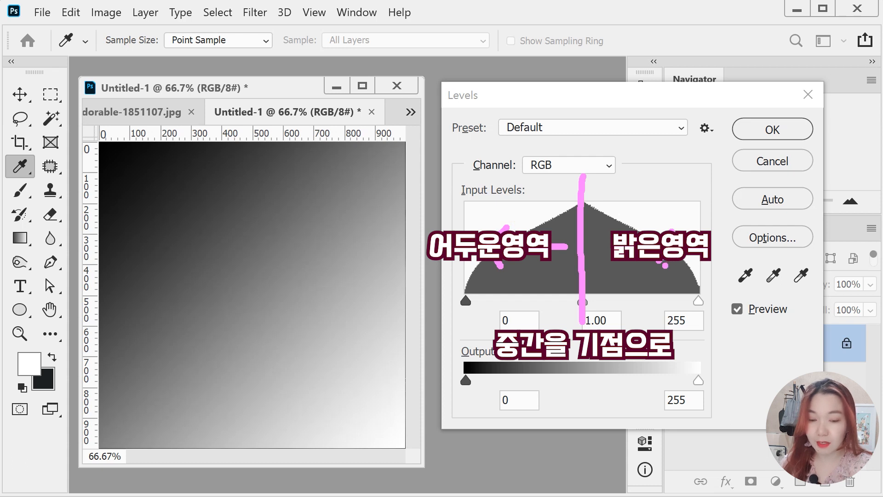
key(Escape)
Try the midtone input level at 0.43 to darken the gradient and at 1.95 to lighten it.
drag(583, 300, 639, 302)
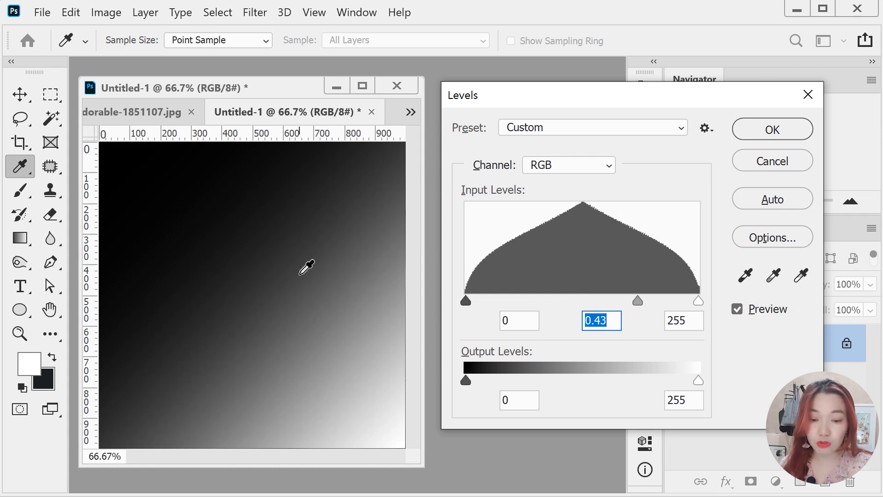
key(alt)
mouse_move(463, 271)
mouse_down()
mouse_move(479, 290)
mouse_move(629, 288)
mouse_move(629, 267)
mouse_move(642, 286)
mouse_move(680, 265)
mouse_move(700, 294)
mouse_move(659, 304)
mouse_up()
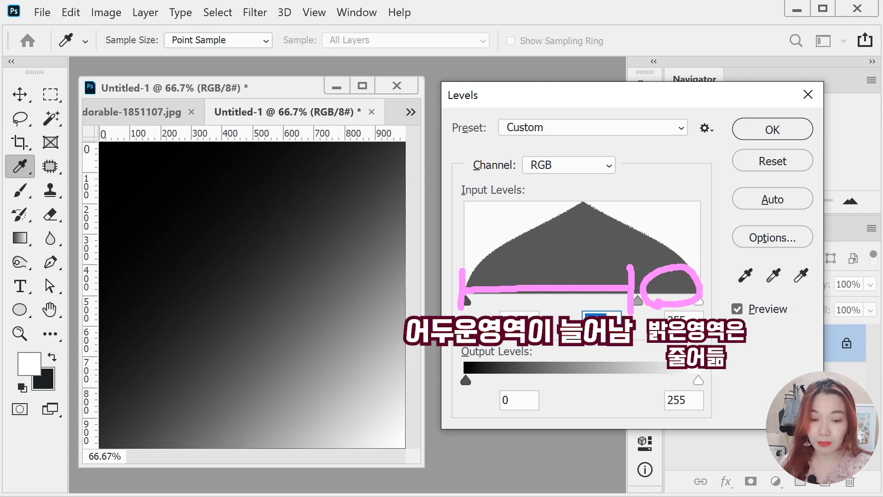
drag(638, 300, 526, 300)
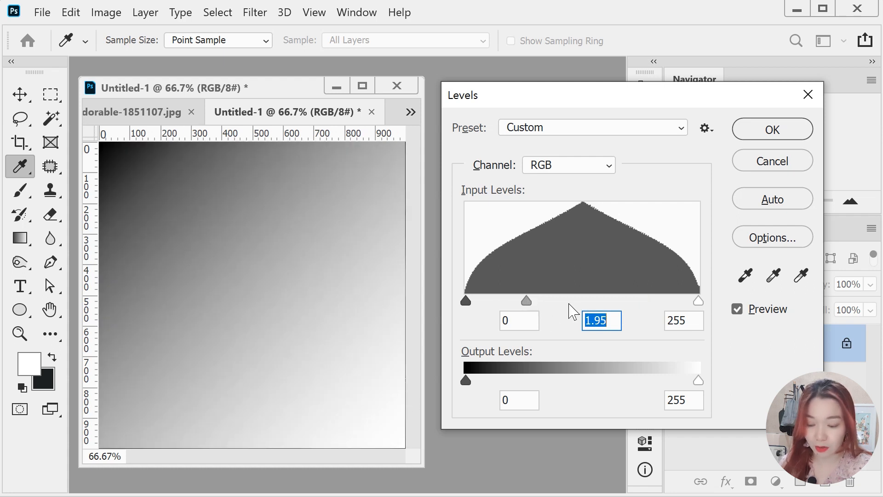
key(alt+2)
drag(523, 254, 520, 320)
mouse_move(523, 286)
mouse_down()
mouse_move(520, 320)
mouse_move(647, 285)
mouse_move(686, 286)
mouse_move(694, 314)
mouse_up()
mouse_move(499, 278)
mouse_down()
mouse_move(468, 290)
mouse_move(511, 310)
mouse_move(518, 297)
mouse_move(516, 278)
mouse_up()
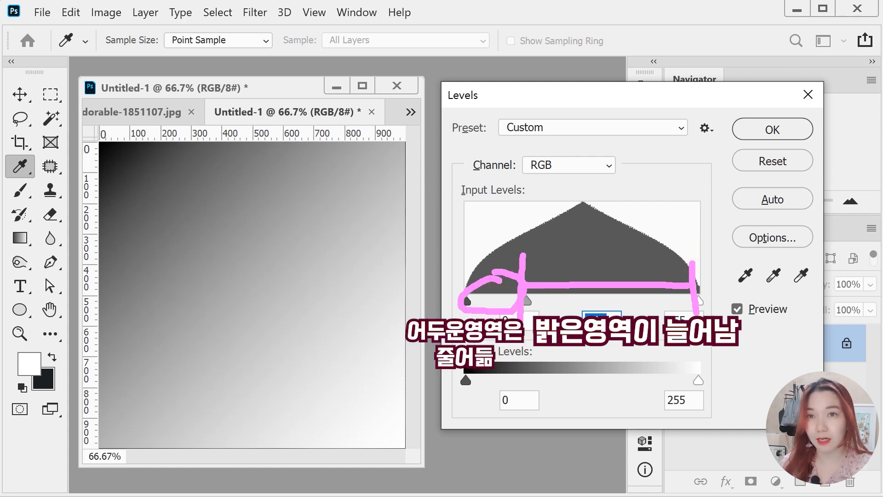
key(Escape)
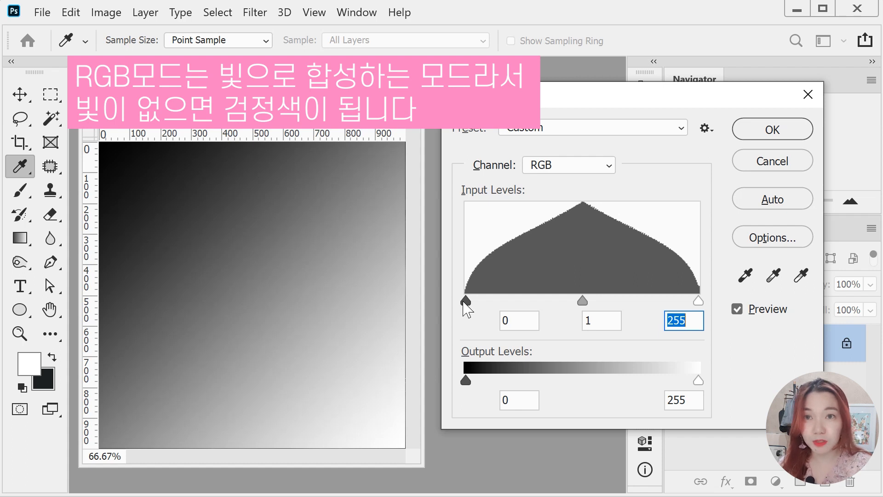
Return the midtone input level to 1.0 and raise the shadow input level to 58.
click(517, 320)
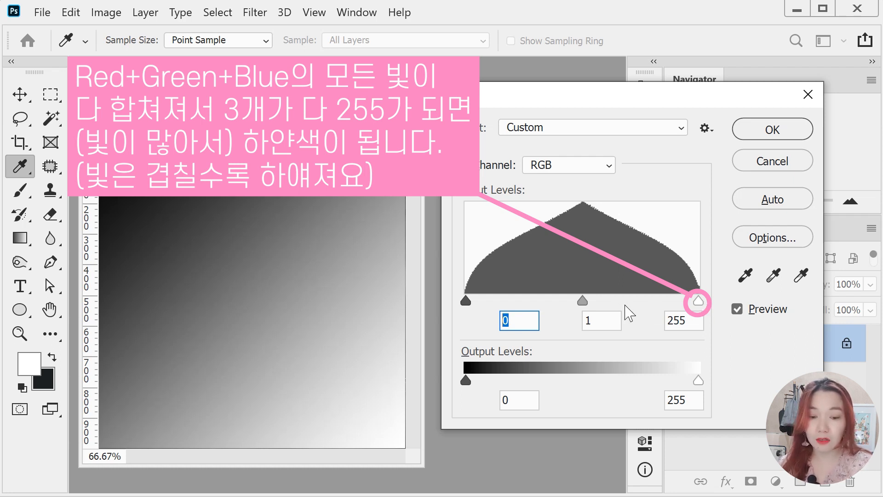
drag(584, 302, 584, 302)
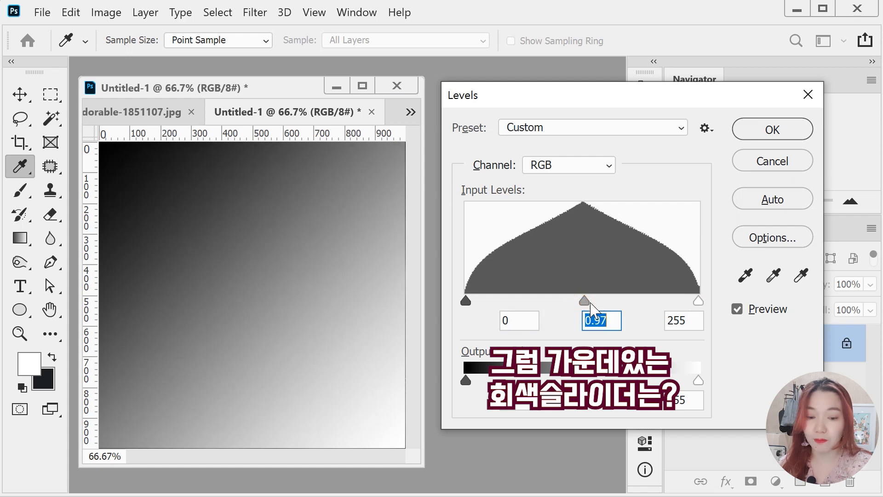
text(1.0)
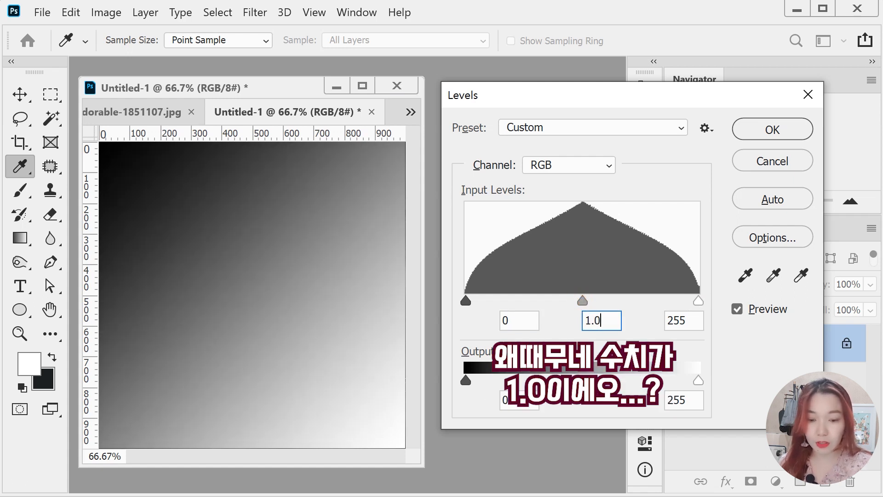
key(Tab)
click(587, 321)
drag(638, 307, 637, 304)
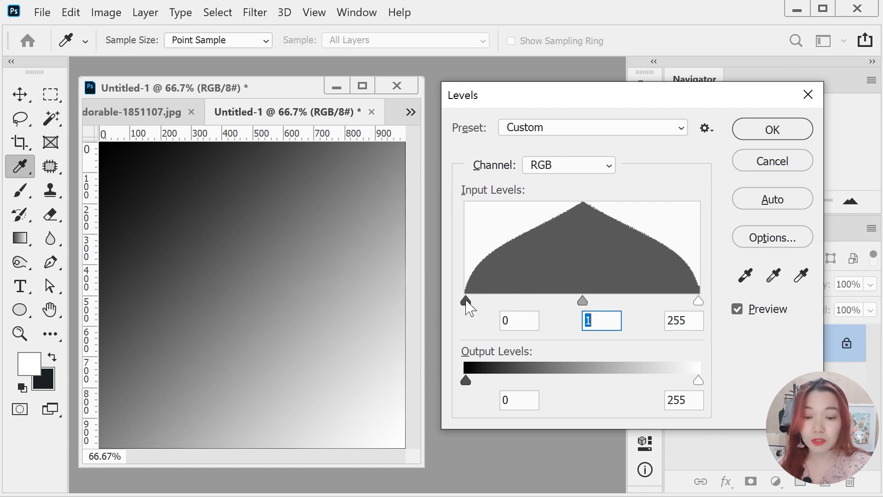
drag(467, 301, 522, 309)
key(alt)
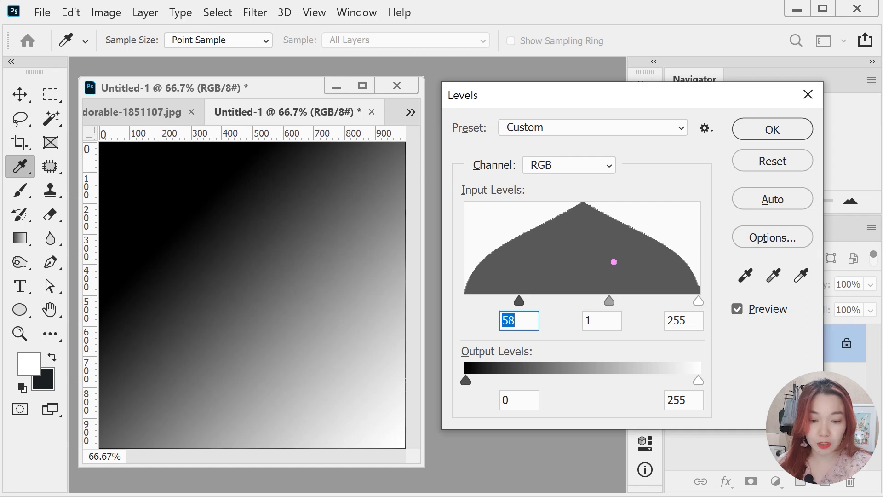
mouse_move(614, 262)
mouse_down()
mouse_move(614, 283)
mouse_move(635, 311)
mouse_up()
key(ctrl+z)
mouse_move(613, 267)
mouse_down()
mouse_move(608, 317)
mouse_move(567, 294)
mouse_move(474, 299)
mouse_move(458, 325)
mouse_up()
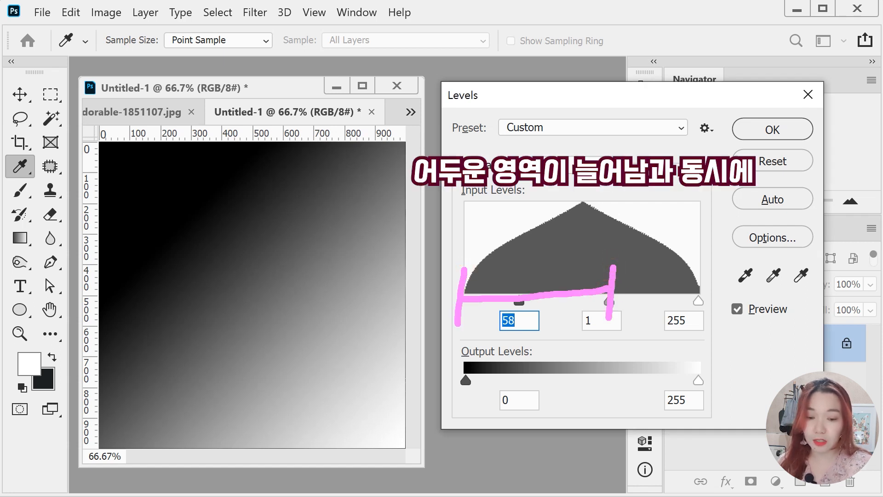
key(Escape)
key(alt+2)
drag(516, 276, 517, 308)
mouse_move(511, 292)
mouse_down()
mouse_move(458, 292)
mouse_move(461, 273)
mouse_up()
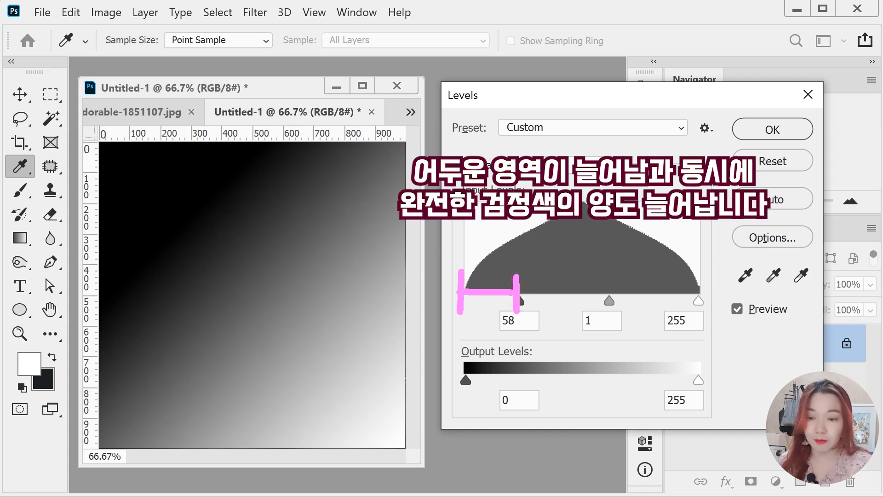
mouse_move(102, 141)
mouse_down()
mouse_move(181, 201)
mouse_move(156, 241)
mouse_move(123, 215)
mouse_move(99, 173)
mouse_move(97, 147)
mouse_up()
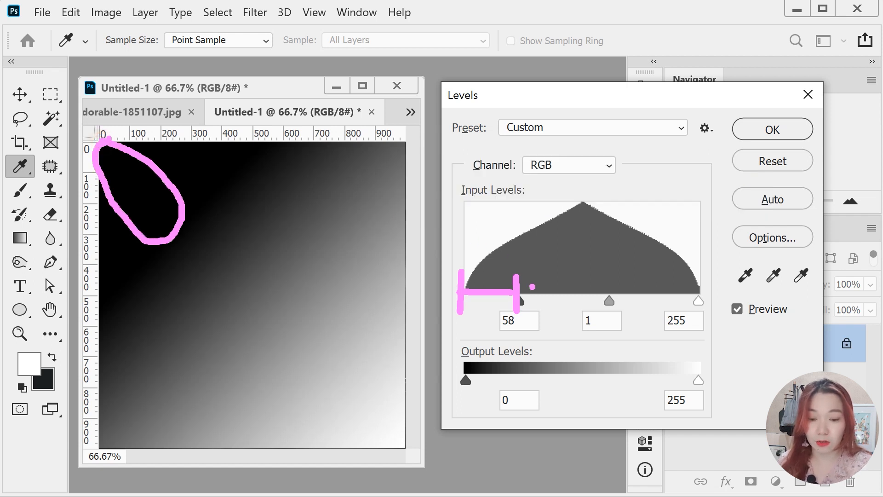
key(Escape)
Lower the highlight input level to 199 to enlarge the pure white area of the gradient.
drag(698, 302, 647, 301)
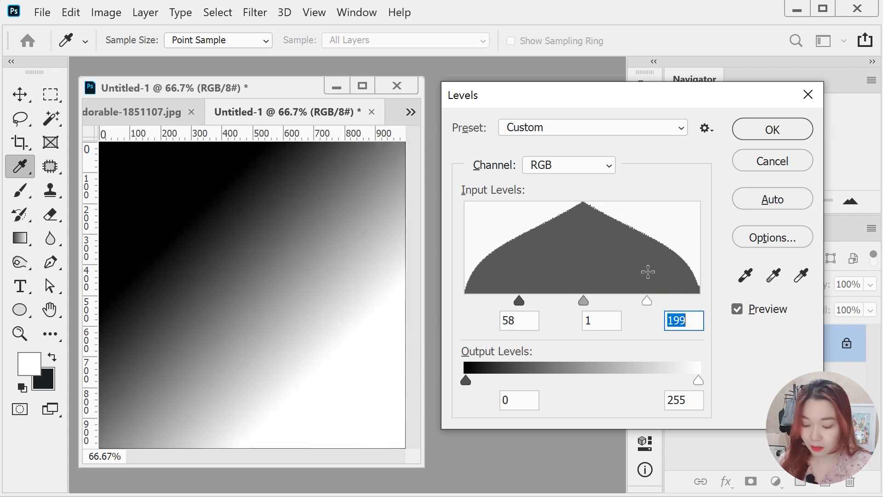
key(alt+2)
mouse_move(686, 304)
mouse_down()
mouse_move(649, 305)
mouse_move(655, 275)
mouse_move(711, 291)
mouse_move(696, 311)
mouse_up()
mouse_move(373, 452)
mouse_down()
mouse_move(412, 456)
mouse_move(328, 370)
mouse_move(378, 380)
mouse_move(400, 446)
mouse_up()
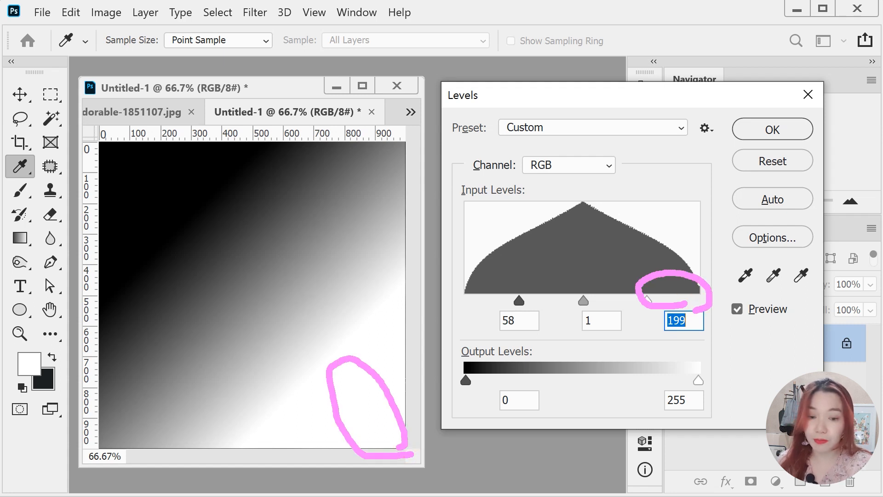
key(Escape)
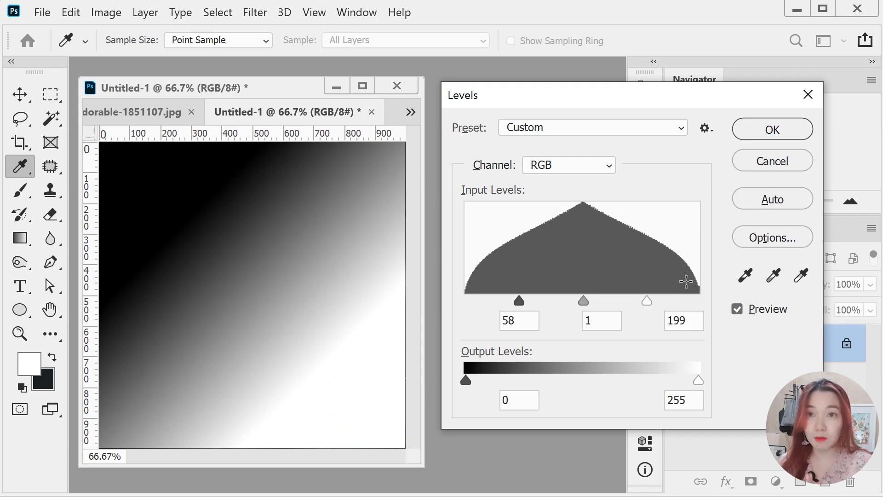
Narrow the input range to 94 for shadows and 158 for highlights, and raise the shadow level slightly further.
drag(519, 300, 540, 300)
drag(638, 304, 626, 303)
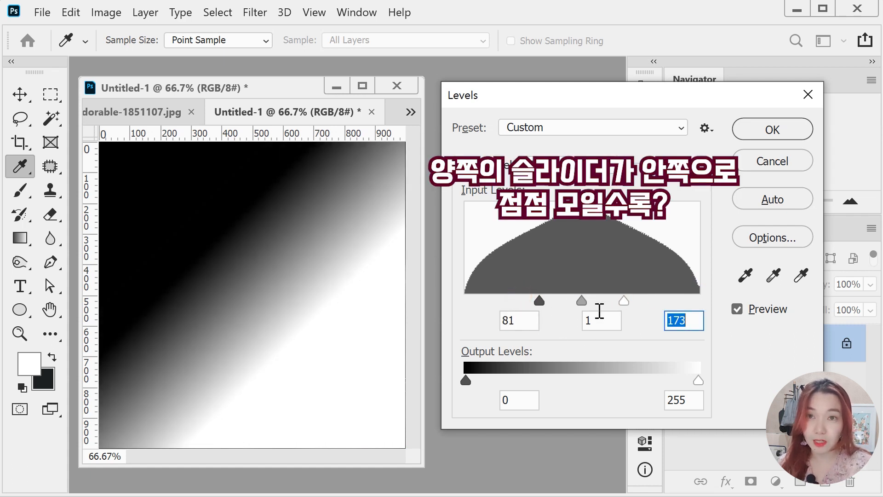
drag(541, 302, 553, 301)
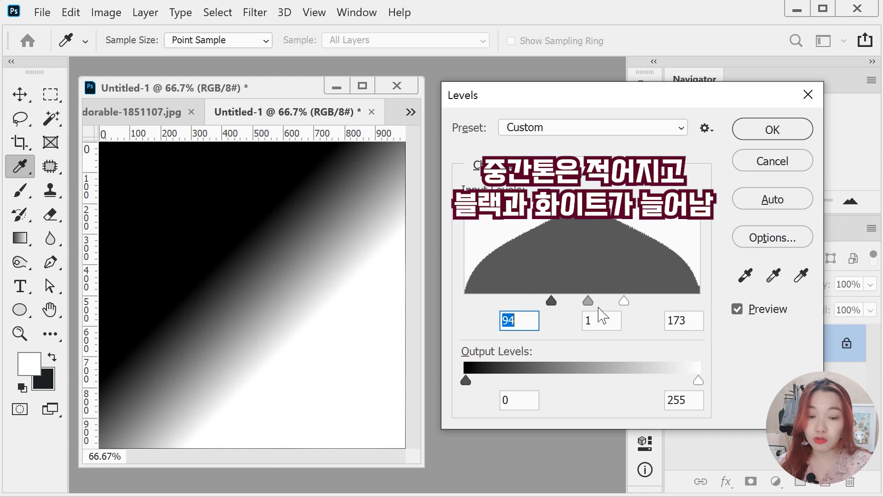
drag(623, 301, 610, 303)
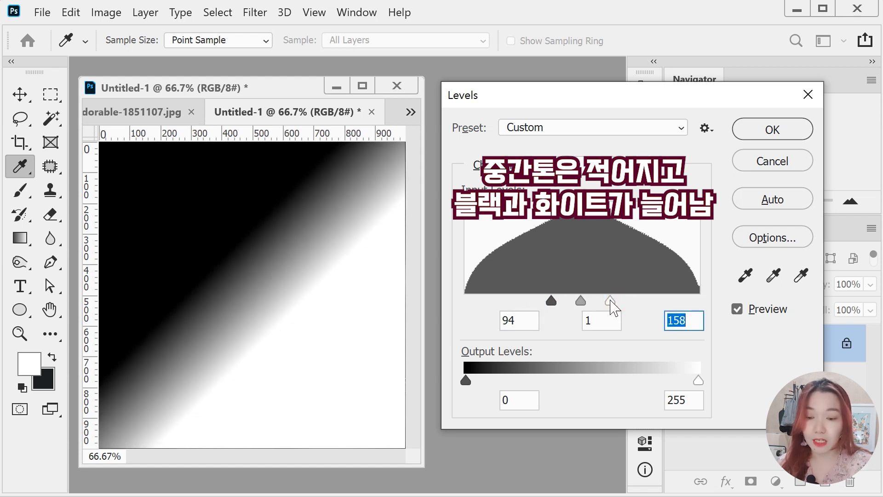
drag(551, 301, 561, 301)
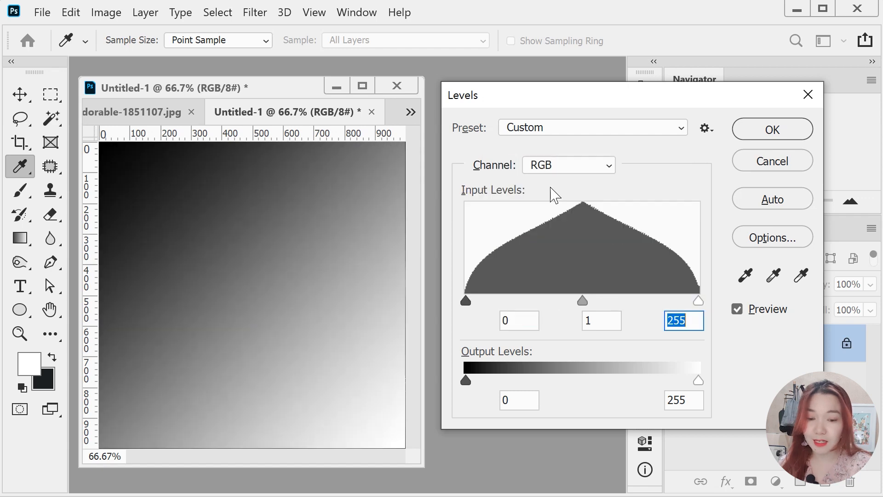
key(alt)
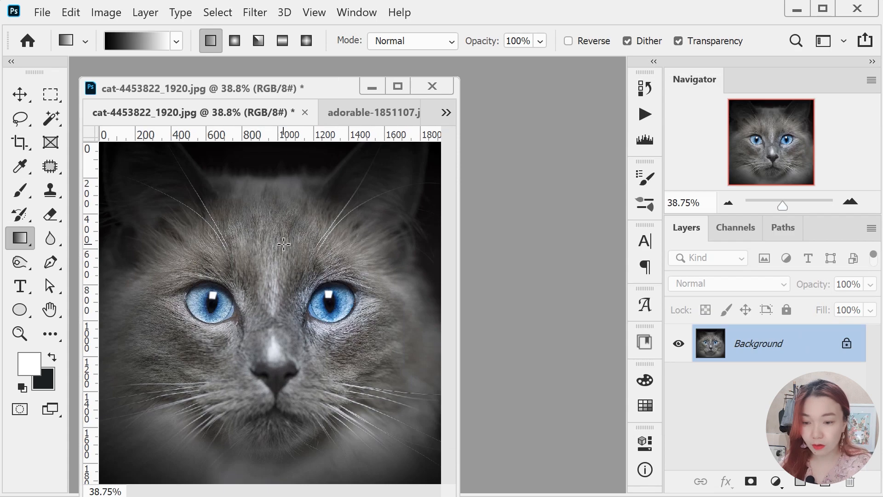
Open the Levels adjustment for the cat photo, arranging the photo window and the dialog side by side.
drag(274, 89, 273, 75)
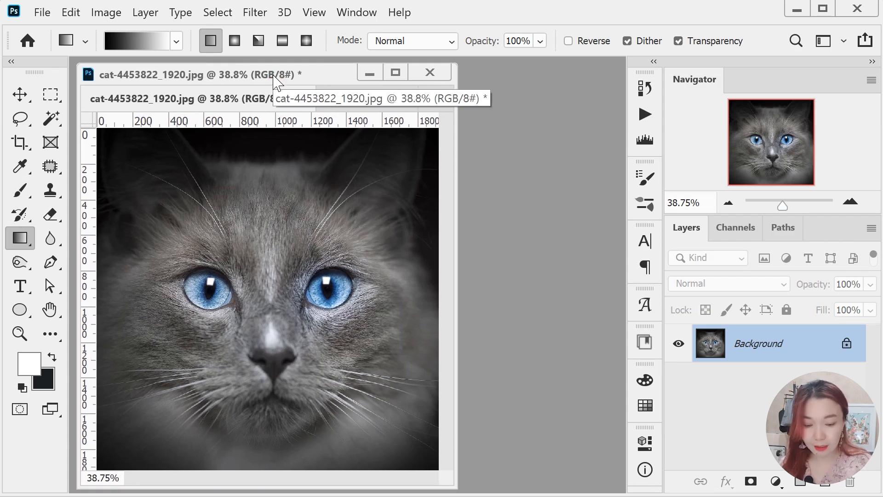
click(105, 14)
mouse_move(138, 53)
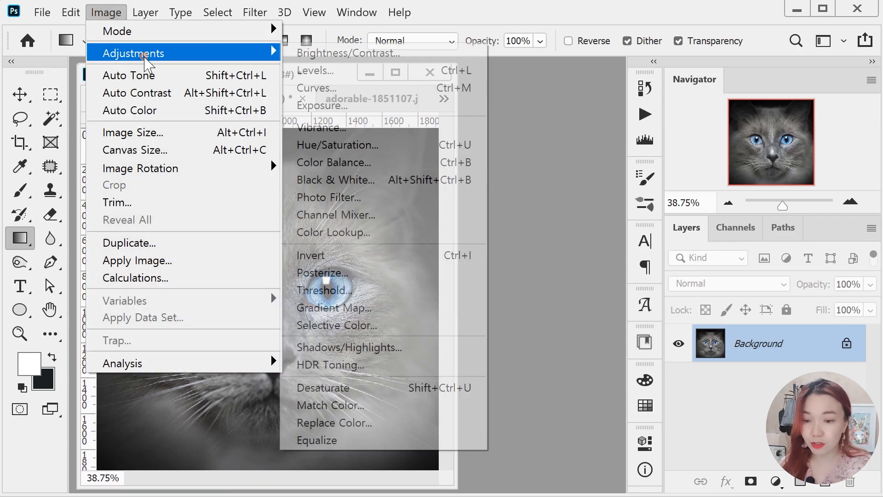
click(346, 77)
drag(497, 102, 536, 111)
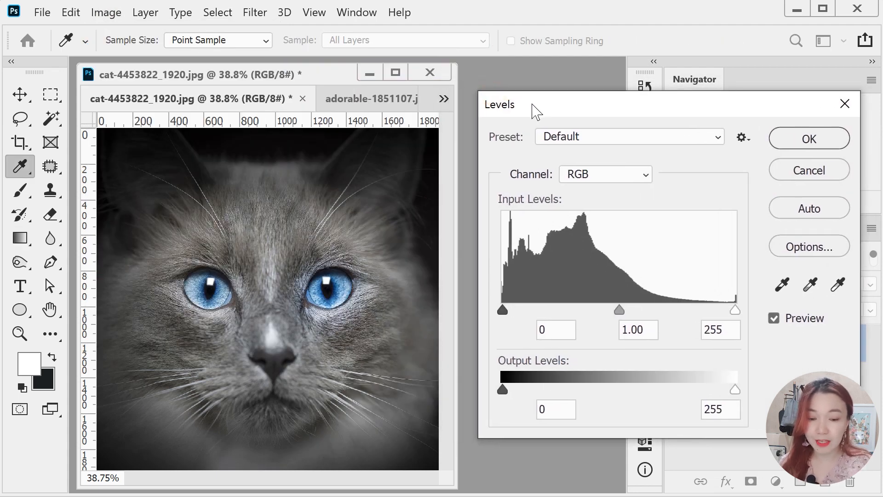
key(alt)
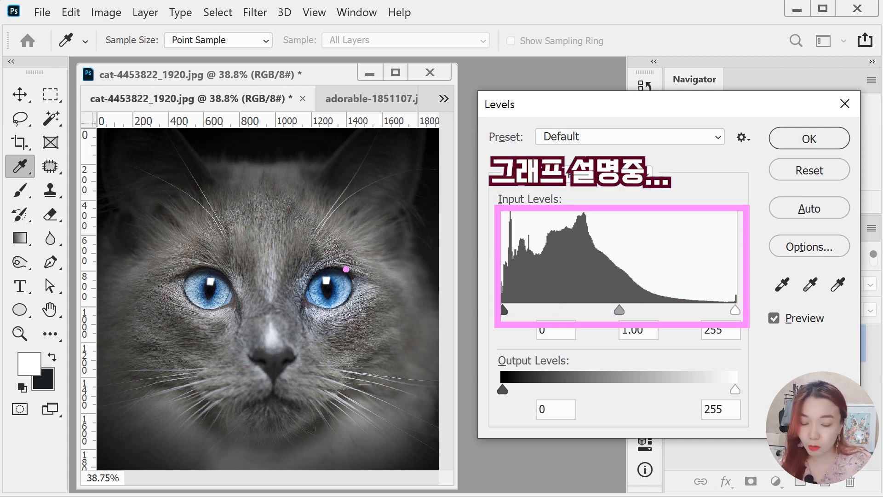
Examine how the dark and bright tones are distributed in the cat photo's Levels histogram.
drag(622, 255, 623, 319)
drag(623, 288, 515, 290)
mouse_move(525, 275)
mouse_down()
mouse_move(502, 287)
mouse_move(514, 304)
mouse_up()
mouse_move(506, 281)
mouse_down()
mouse_move(545, 223)
mouse_move(583, 229)
mouse_move(656, 299)
mouse_move(719, 302)
mouse_move(720, 276)
mouse_move(669, 309)
mouse_move(714, 317)
mouse_move(727, 273)
mouse_up()
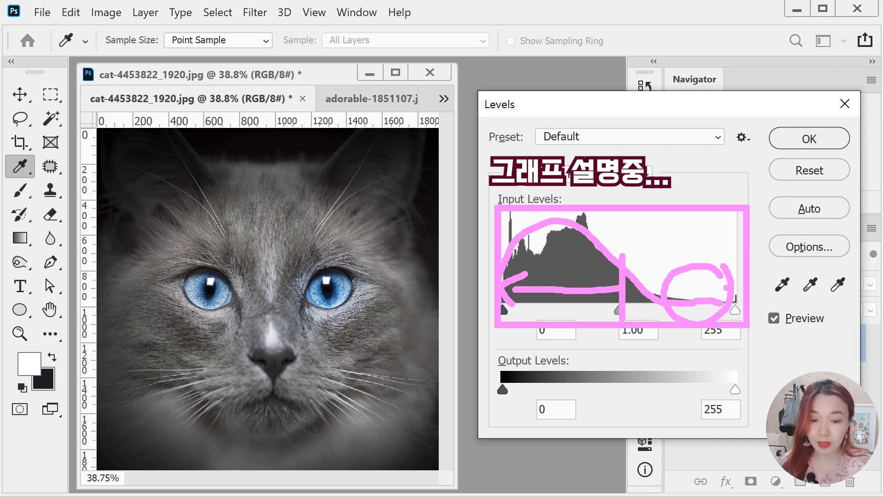
key(e)
mouse_move(498, 300)
mouse_down()
mouse_move(520, 244)
mouse_move(545, 257)
mouse_move(557, 229)
mouse_move(587, 215)
mouse_move(610, 261)
mouse_move(652, 292)
mouse_move(704, 301)
mouse_up()
key(Escape)
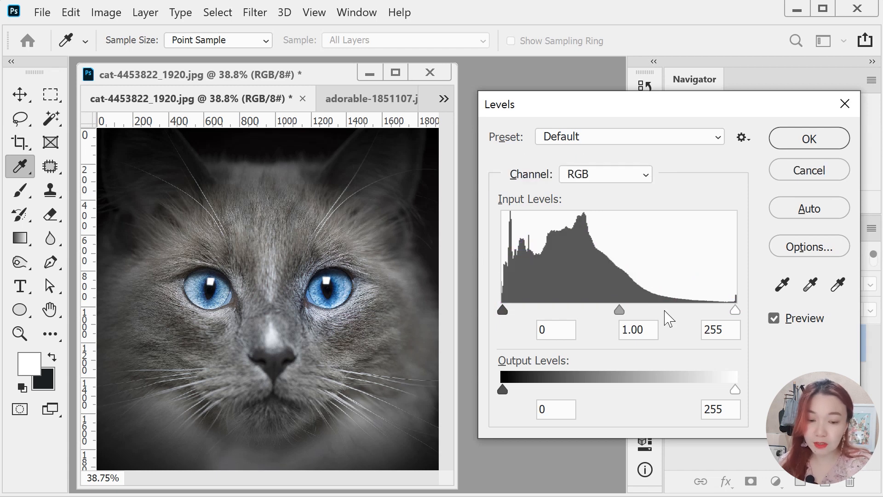
Try a midtone input level of 1.86 on the cat photo, and test input levels of 37, 0.94 and 221.
drag(620, 310, 566, 313)
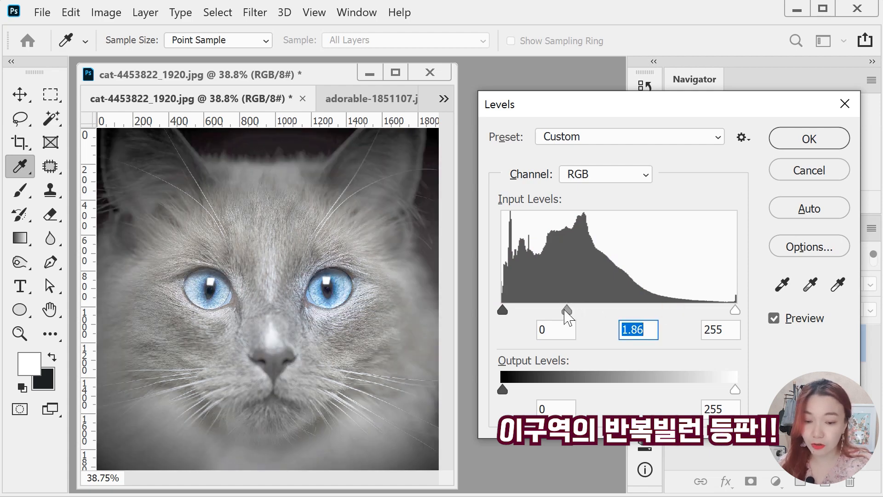
click(621, 311)
drag(502, 311, 537, 312)
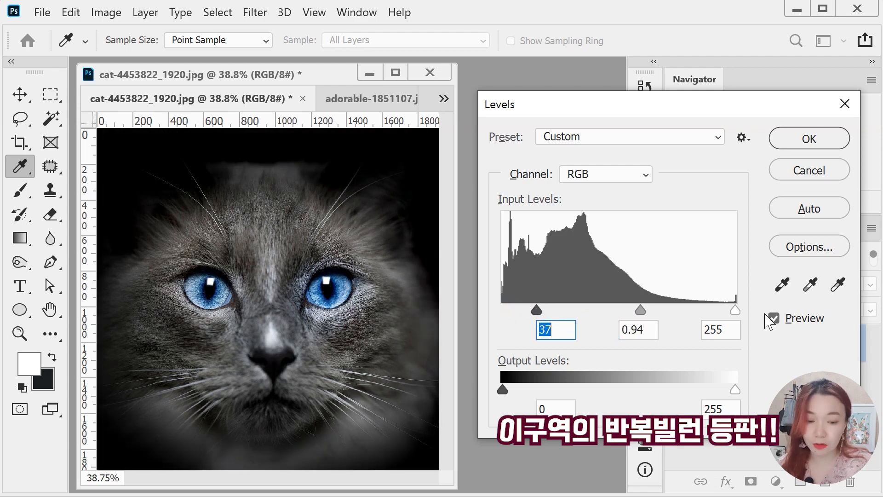
drag(735, 310, 704, 315)
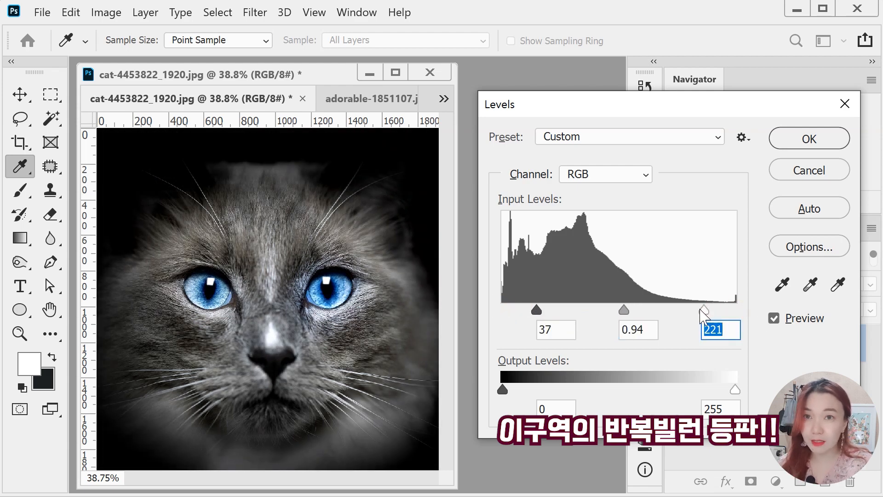
Return the cat photo's input levels to 0 for shadows, 1.0 for midtones and 255 for highlights.
drag(536, 310, 487, 306)
drag(704, 310, 754, 317)
double_click(640, 329)
text(1.0)
key(Tab)
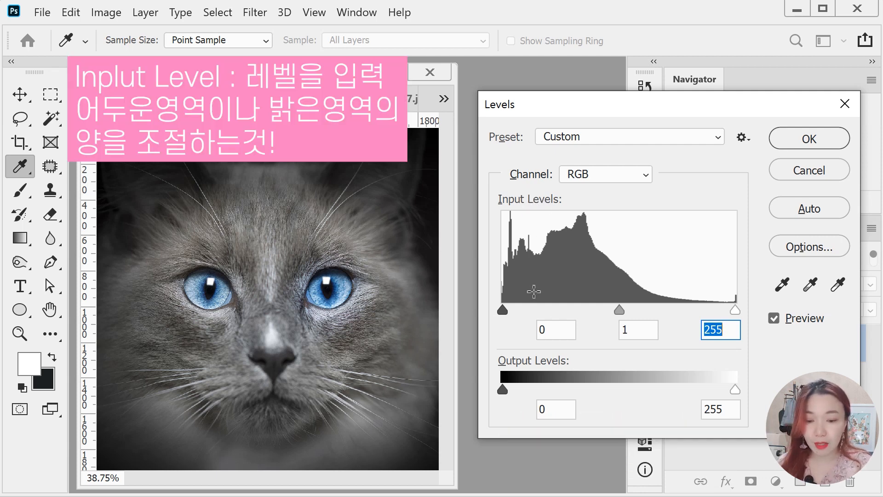
Set the shadow input level to 25 and the highlight level to 226, and brighten the midtones to about 1.43.
drag(503, 310, 526, 311)
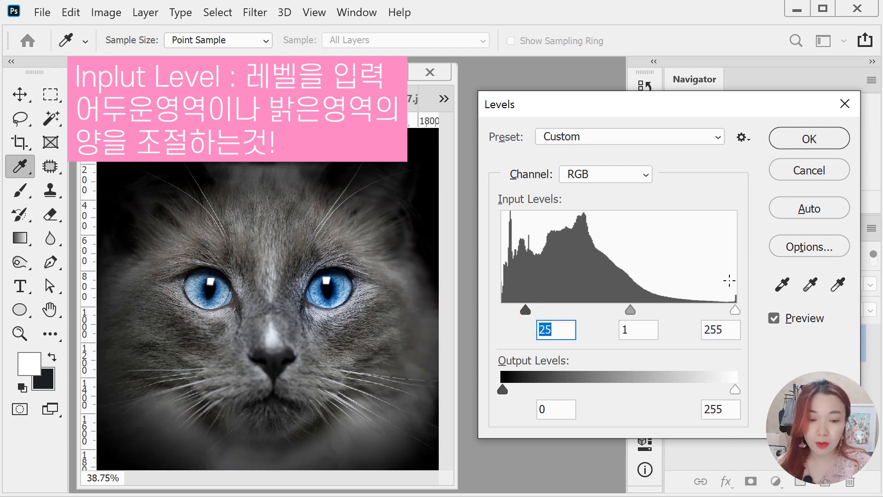
drag(735, 309, 709, 311)
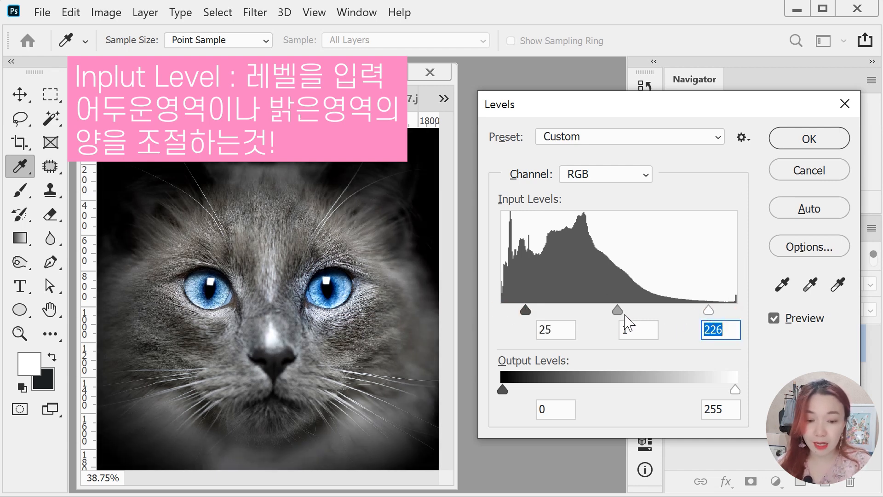
drag(619, 311, 594, 312)
Restore the shadow and highlight input levels to 0 and 255 and set the midtone level to 1.0.
drag(527, 311, 503, 311)
drag(711, 311, 735, 311)
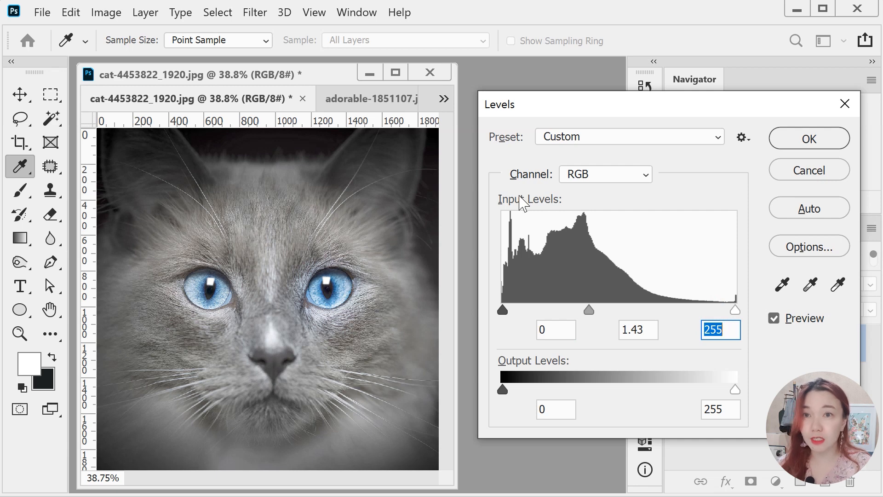
click(656, 329)
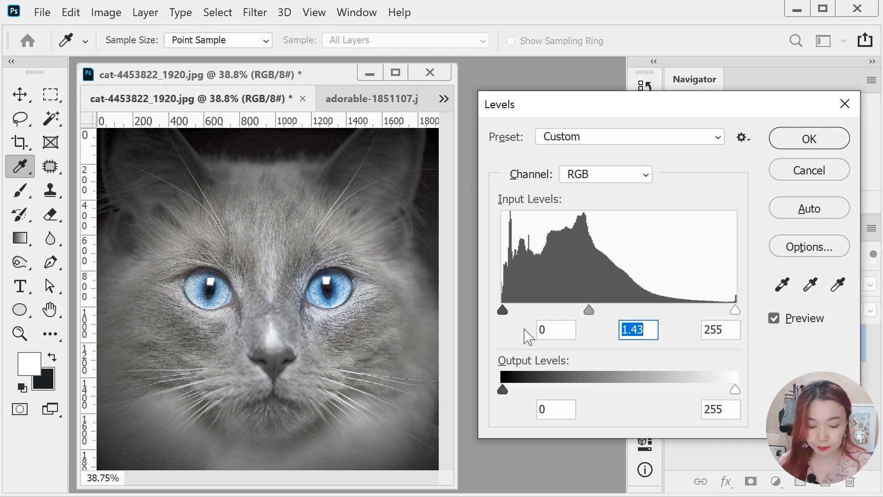
text(1.0)
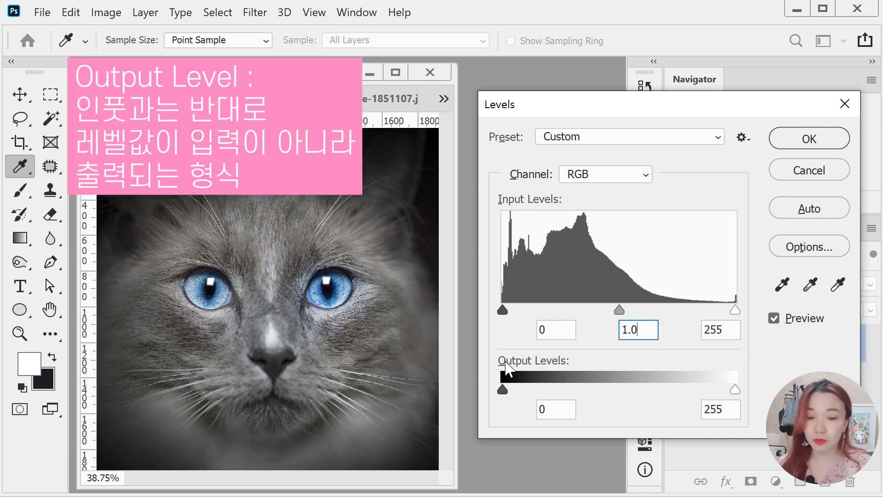
Raise the black output level to 76 and lower the white output level to 189 to weaken the cat photo's contrast.
drag(503, 391, 520, 392)
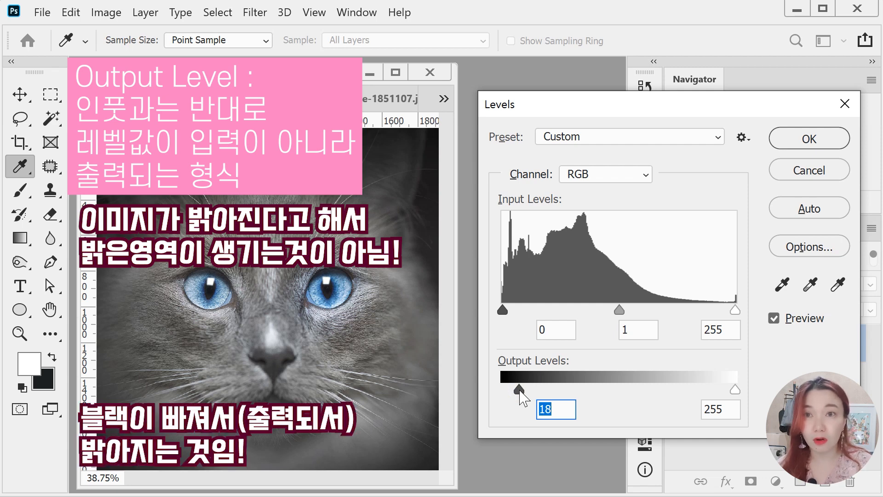
drag(520, 391, 551, 392)
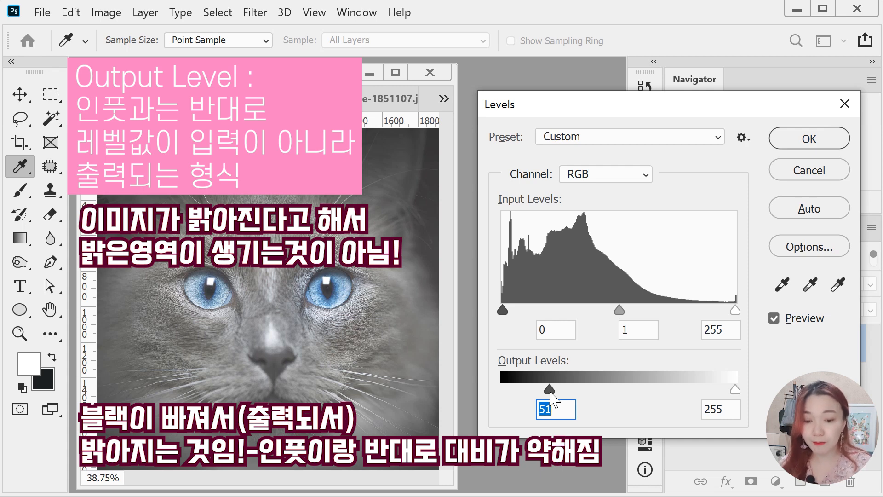
drag(550, 392, 571, 389)
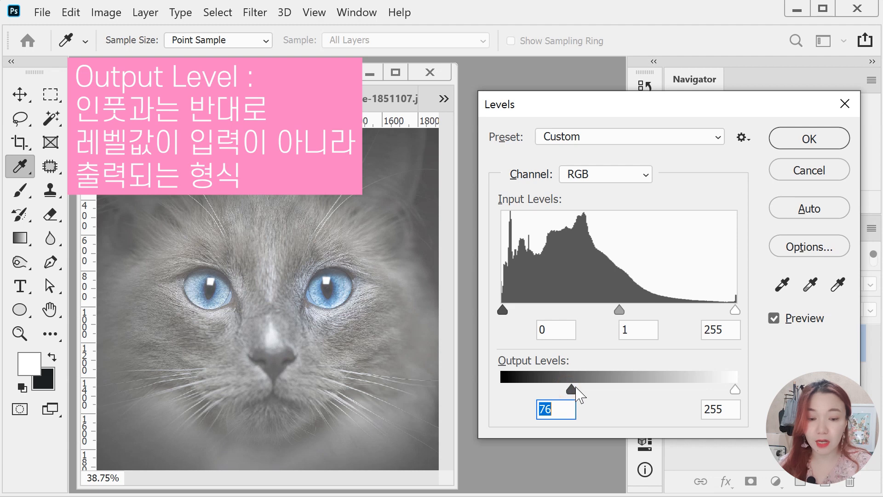
drag(733, 389, 713, 387)
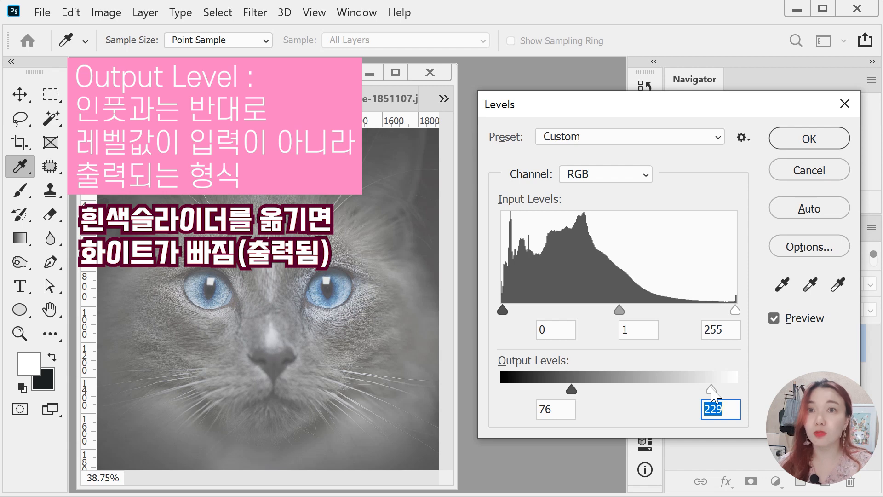
drag(711, 387, 676, 385)
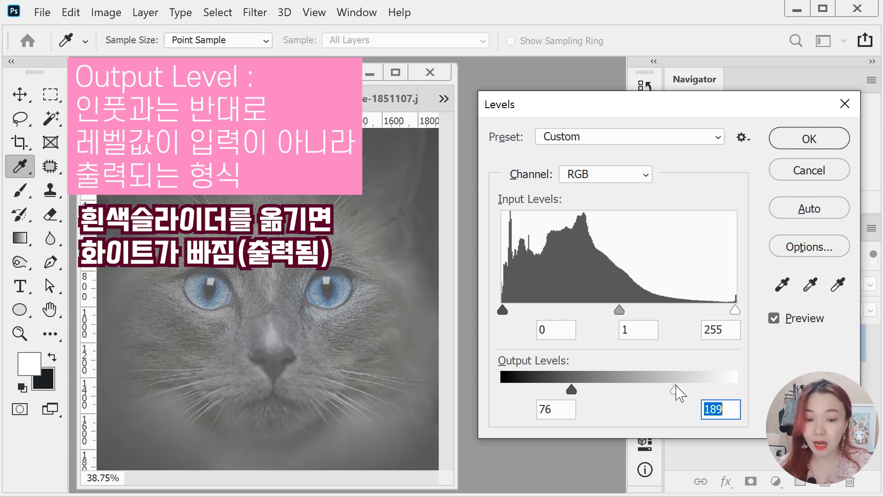
Cross the output level sliders to invert the cat photo's tones, with 255 for black and 113 for white.
drag(574, 394, 592, 399)
drag(673, 393, 617, 393)
drag(635, 391, 756, 387)
drag(606, 391, 605, 391)
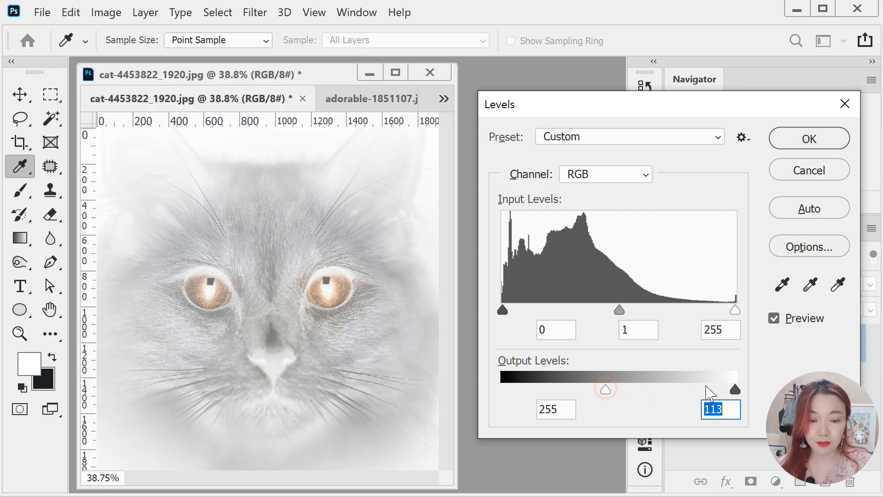
Reset the output levels to 0 for black and 255 for white.
drag(733, 389, 479, 404)
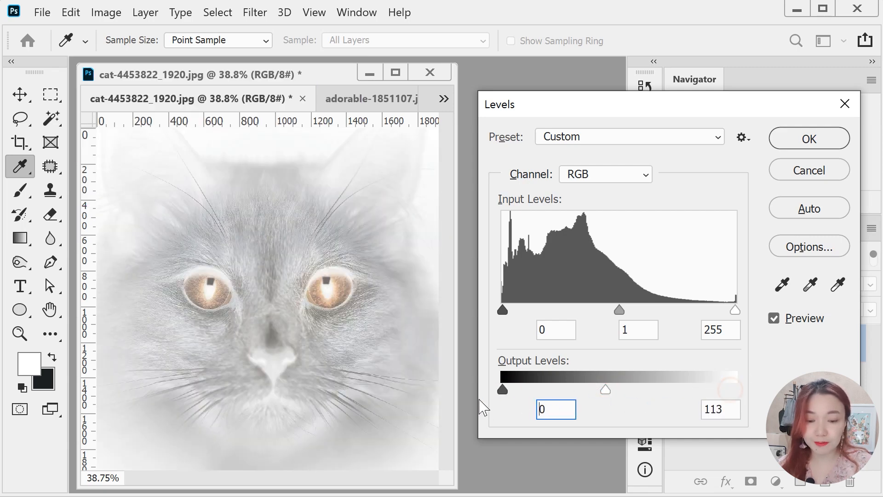
drag(605, 389, 758, 381)
drag(502, 390, 428, 415)
drag(734, 389, 759, 391)
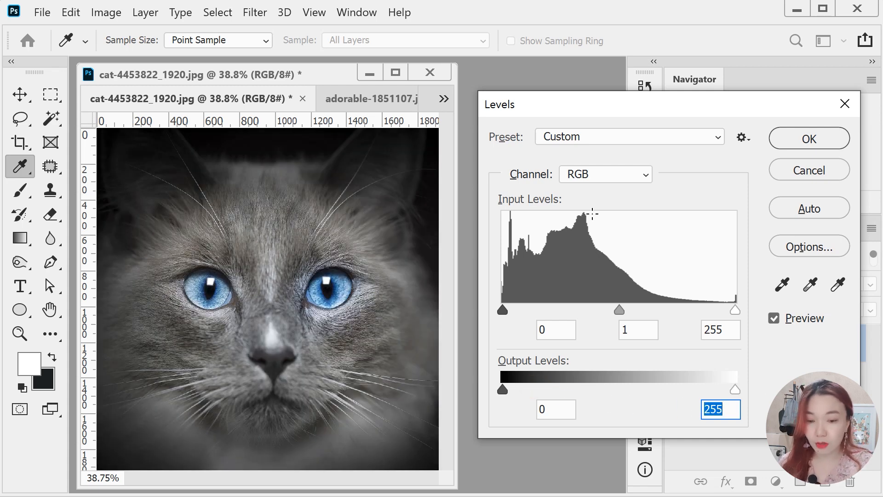
Compare the Input Levels and Output Levels sections of the adjustment, and close Levels for the cat photo.
key(alt)
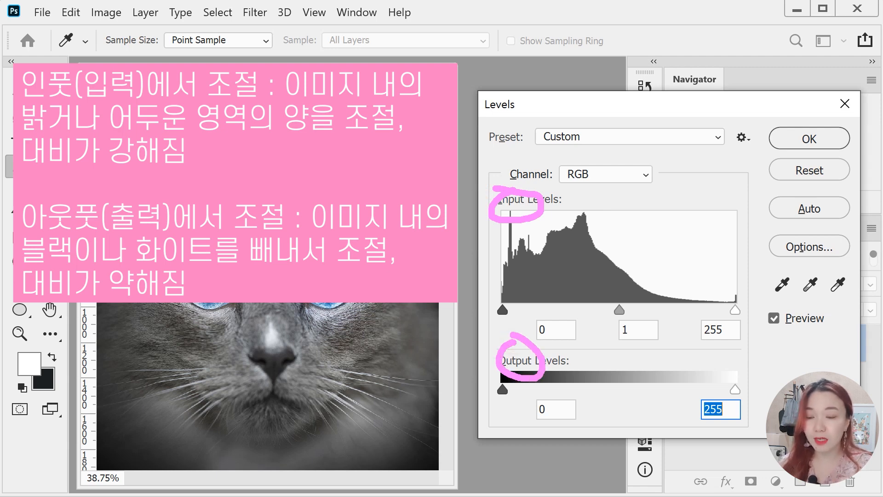
key(Escape)
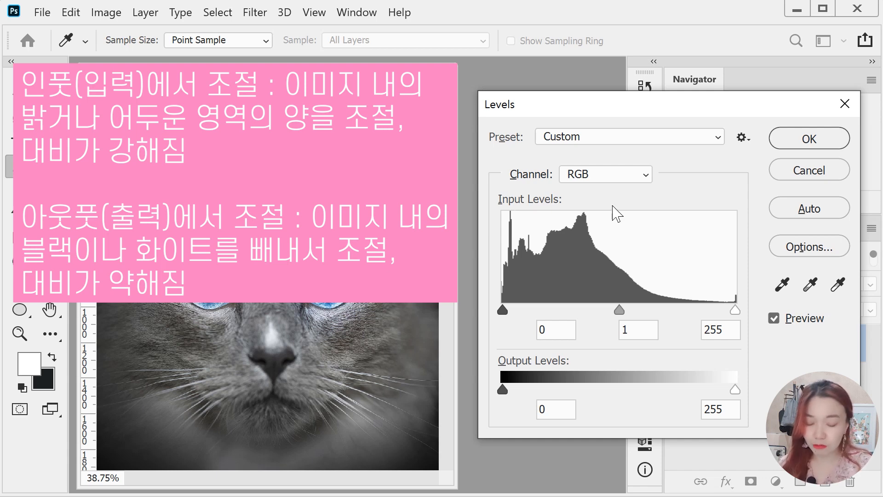
key(alt+2)
mouse_move(480, 187)
mouse_down()
mouse_move(595, 260)
mouse_move(758, 428)
mouse_up()
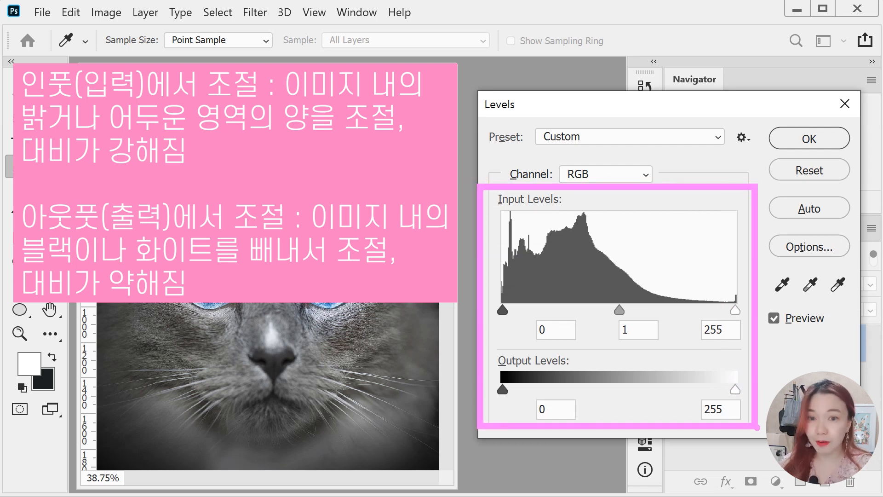
key(Escape)
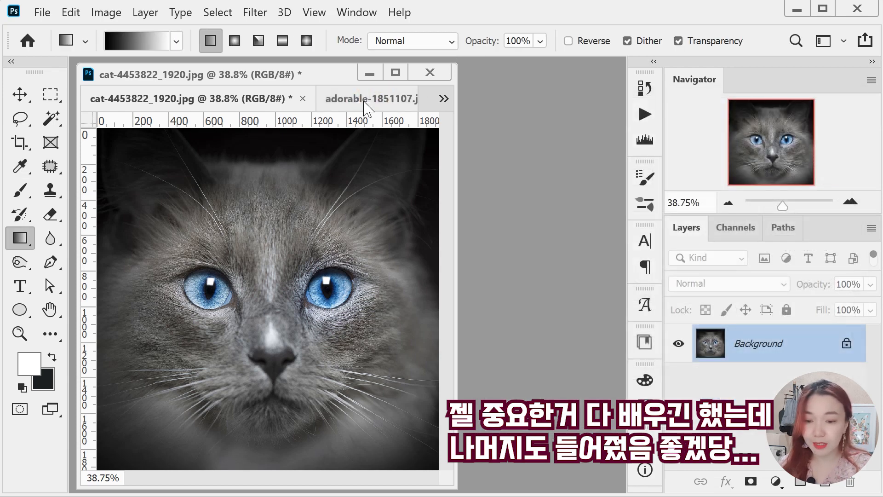
Open Levels for the adorable-1851107.jpg dog photo and examine the shadows, midtones and highlights in its histogram.
click(364, 100)
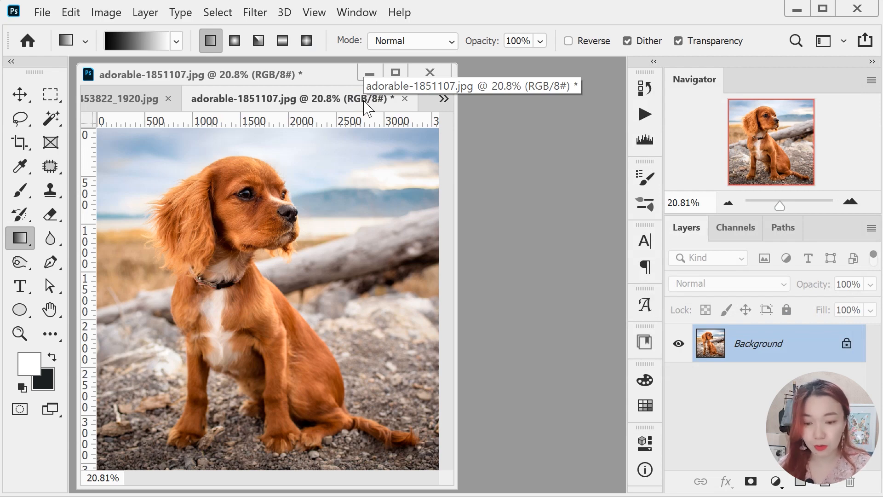
key(ctrl+l)
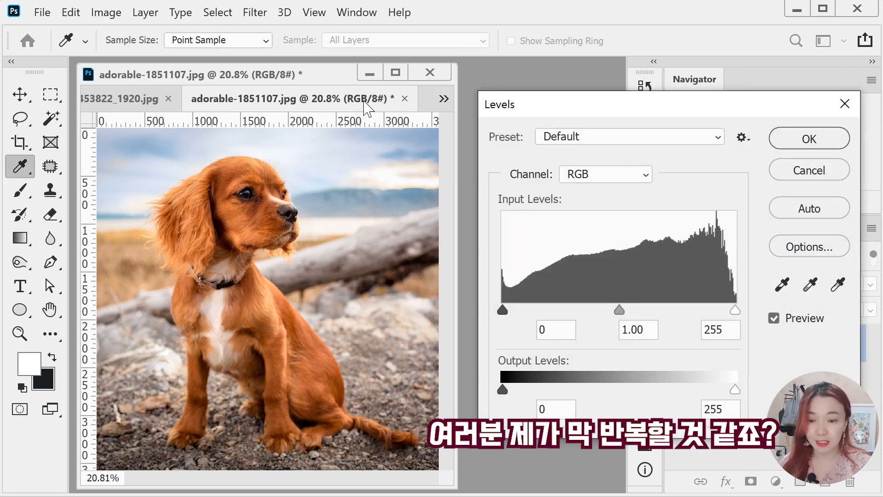
key(alt)
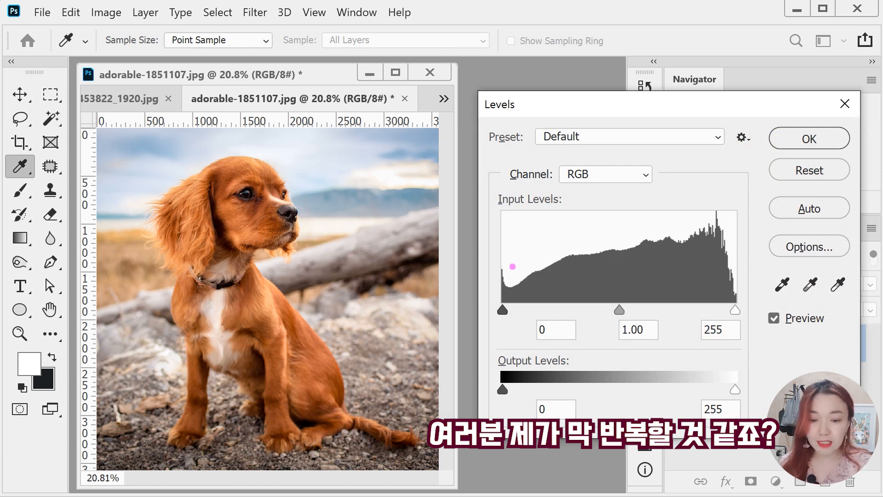
mouse_move(502, 281)
mouse_down()
mouse_move(511, 310)
mouse_move(502, 287)
mouse_up()
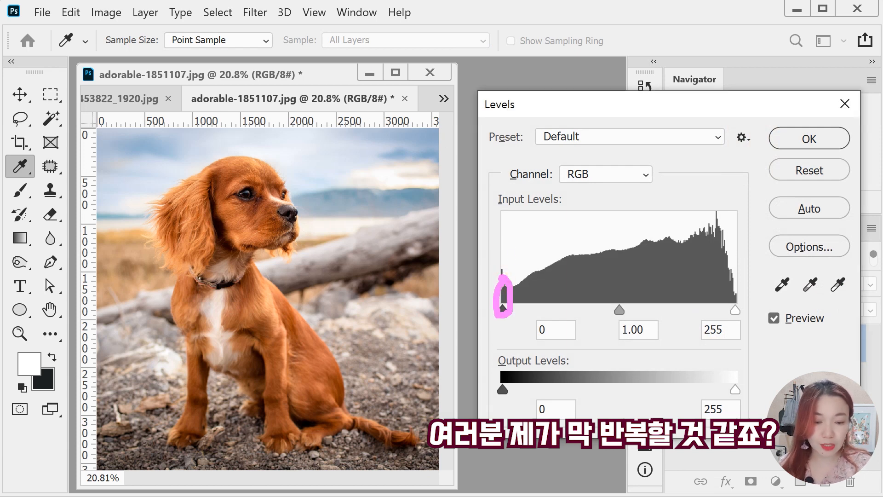
mouse_move(727, 290)
mouse_down()
mouse_move(754, 307)
mouse_move(750, 275)
mouse_up()
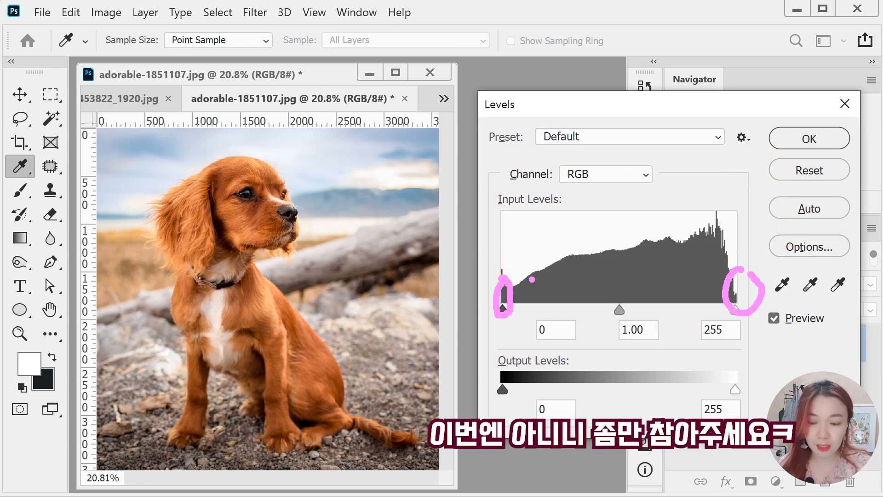
mouse_move(511, 289)
mouse_down()
mouse_move(697, 223)
mouse_move(712, 230)
mouse_move(715, 249)
mouse_up()
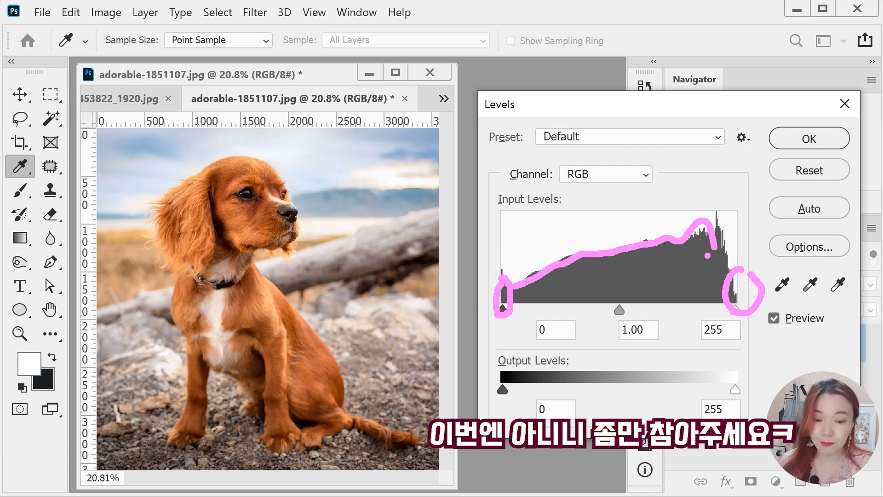
mouse_move(621, 263)
mouse_down()
mouse_move(655, 274)
mouse_move(615, 320)
mouse_move(621, 266)
mouse_up()
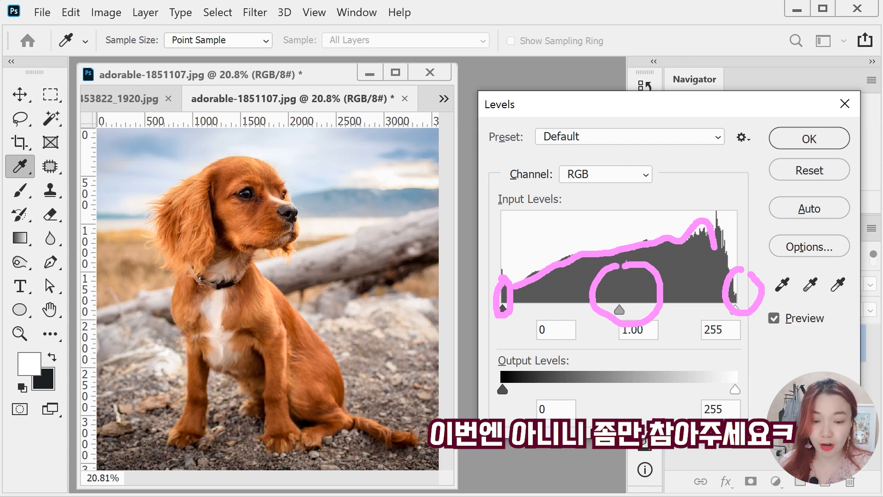
key(Escape)
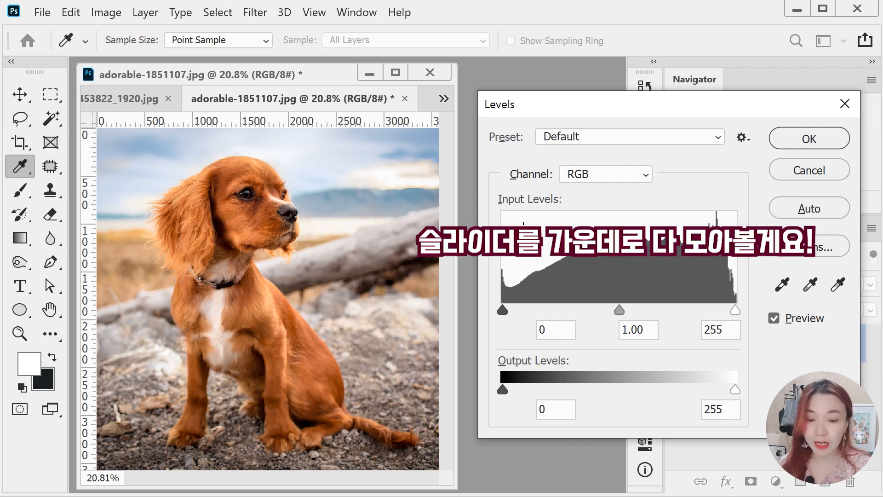
Narrow the dog photo's input range to 100 for shadows and 160 for highlights.
drag(506, 309, 559, 315)
drag(734, 313, 679, 316)
drag(560, 311, 594, 316)
drag(678, 310, 648, 311)
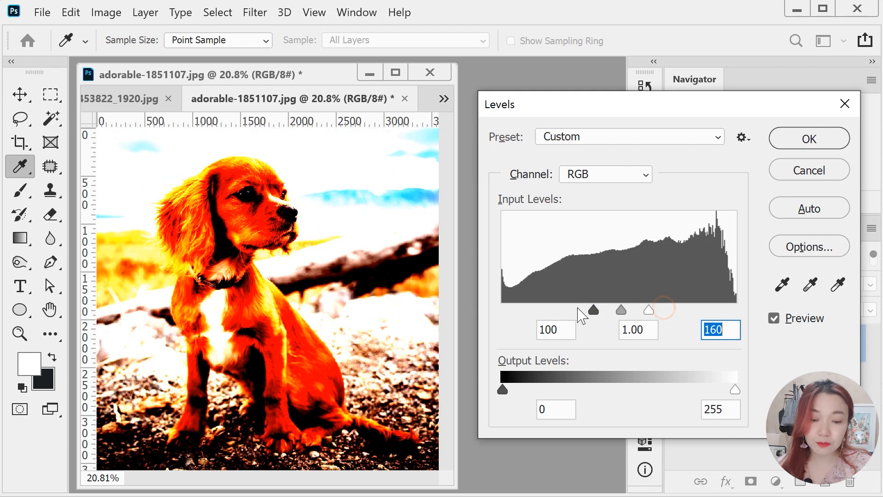
Squeeze the input range to 130 for shadows and 148 for highlights, bring the sliders still closer together, and discard the adjustment.
drag(594, 312, 638, 311)
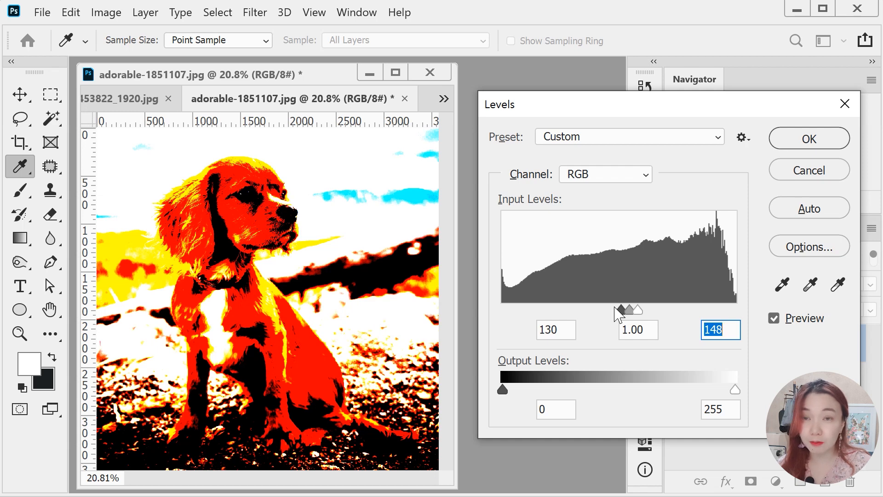
mouse_move(621, 310)
mouse_down()
mouse_move(637, 317)
mouse_move(630, 309)
mouse_up()
drag(631, 310, 627, 311)
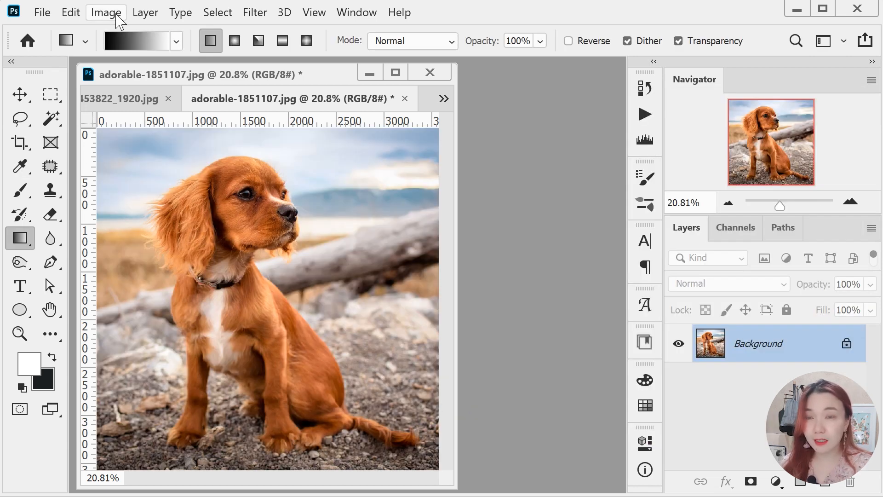
Try the Posterize adjustment on the dog photo, reducing it to 2 levels and stepping the level count up and down.
click(105, 15)
mouse_move(173, 55)
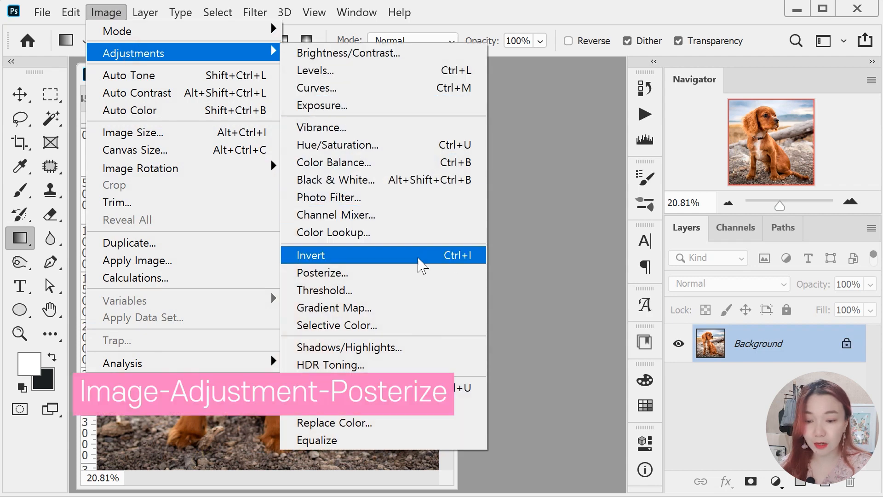
click(420, 278)
double_click(461, 210)
key(Down)
key(Down)
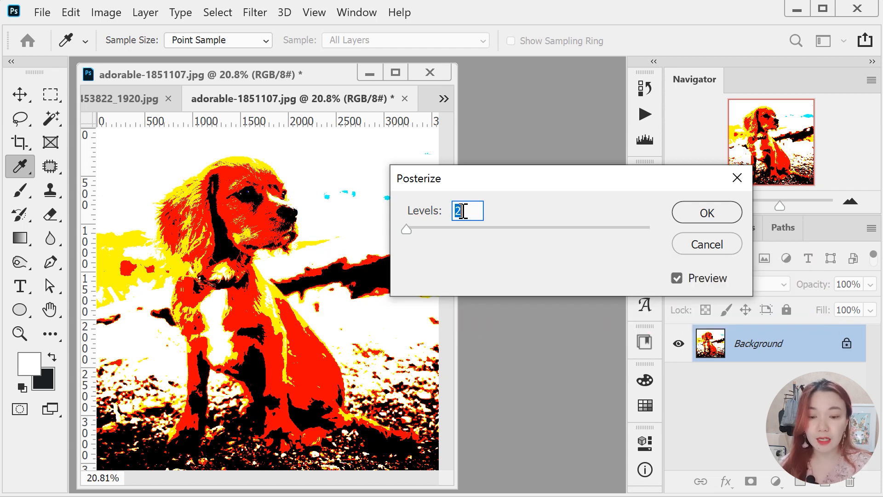
key(Up)
key(Up)
key(Down)
key(Down)
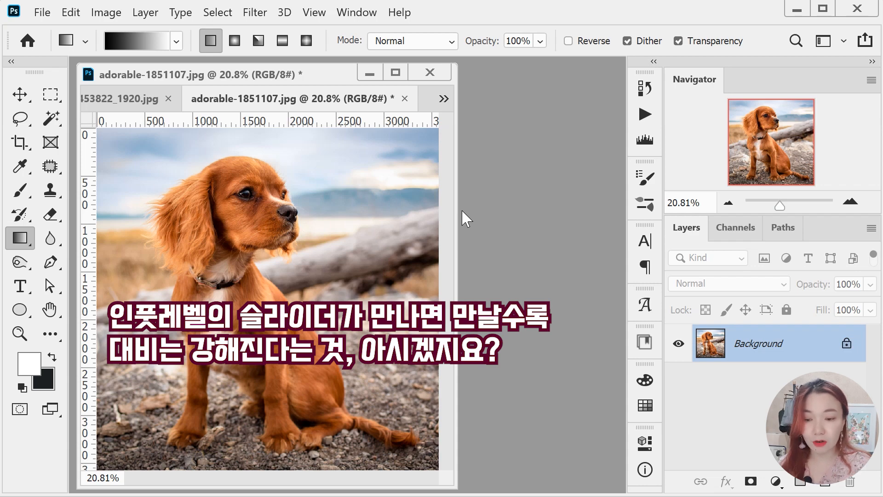
Desaturate the dog photo to black and white, undo it, and apply Desaturate again.
key(shift+ctrl+u)
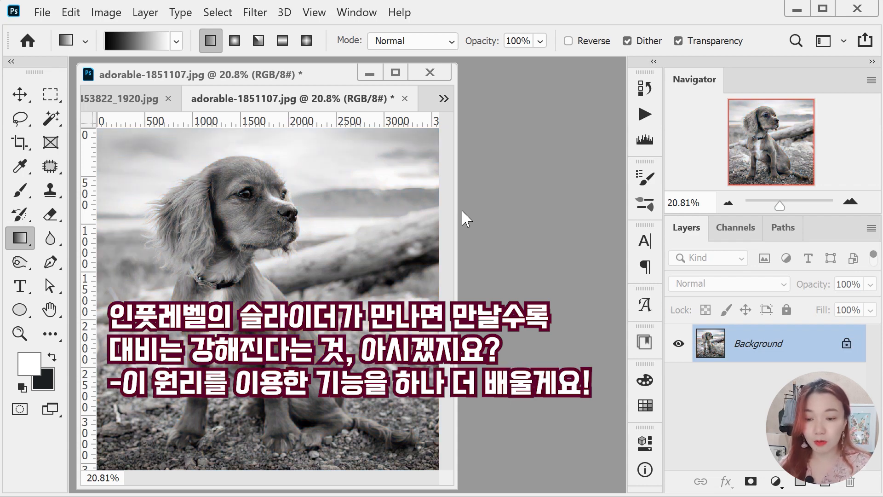
key(ctrl+z)
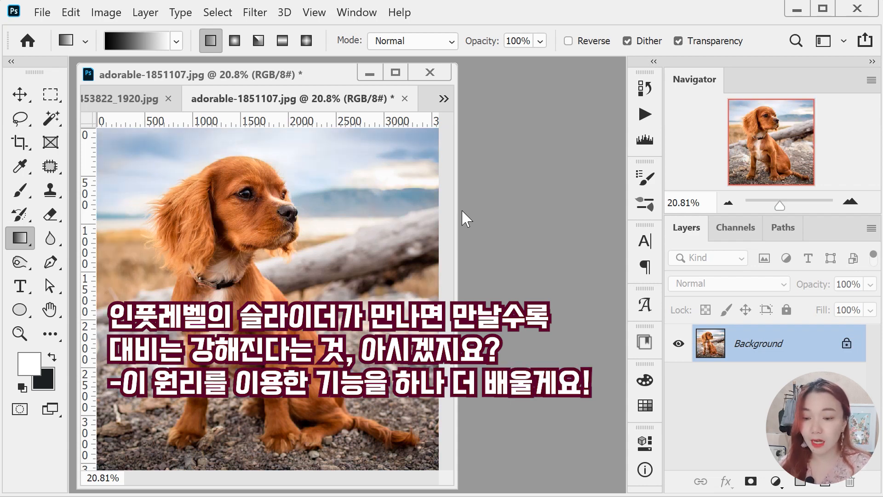
click(105, 12)
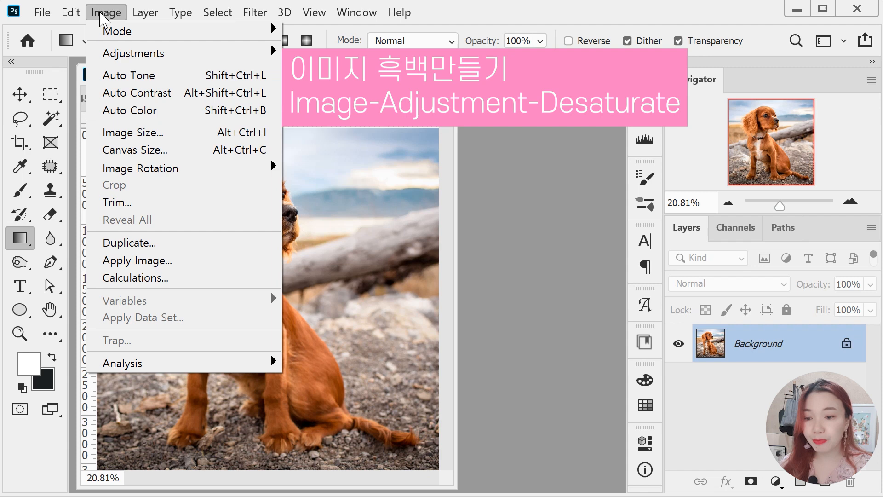
mouse_move(249, 53)
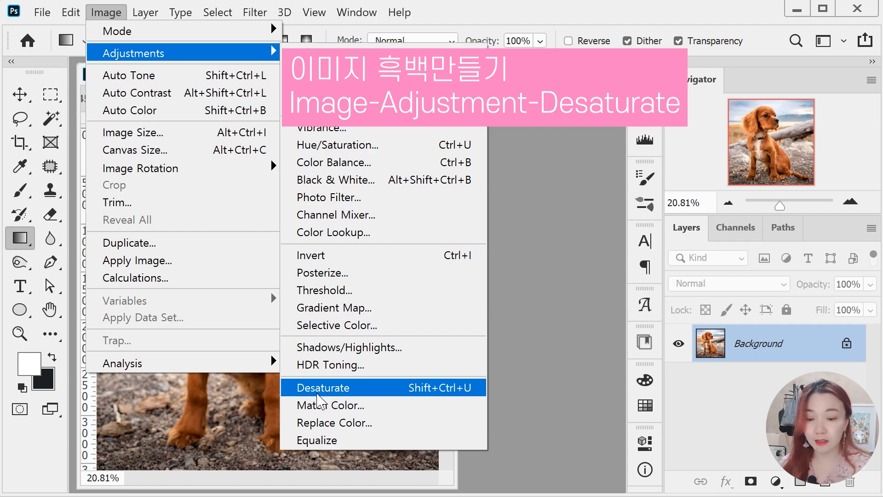
click(317, 392)
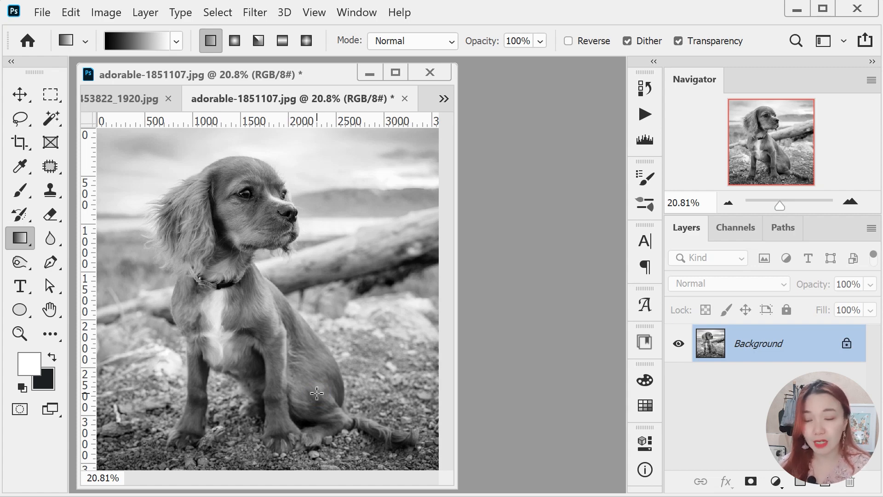
Try a Levels silhouette with input shadows at 114 and highlights at 116, discard it, and undo the desaturation.
key(ctrl+l)
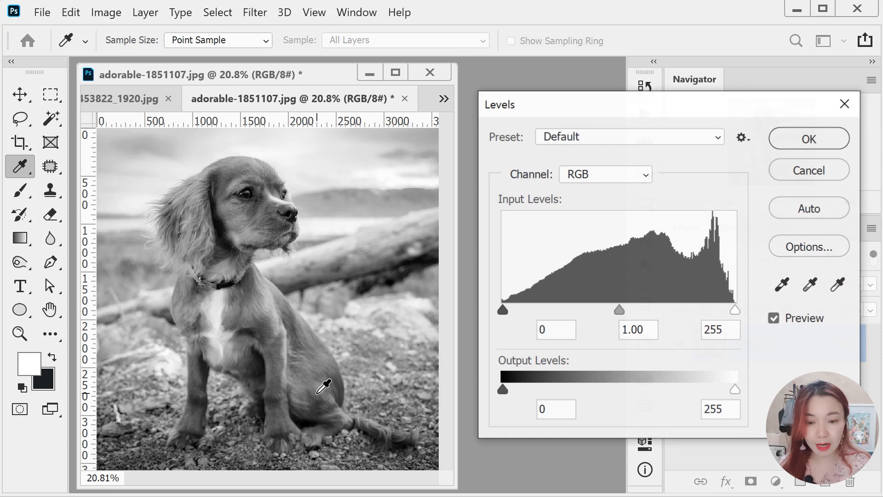
drag(505, 311, 605, 311)
drag(735, 311, 607, 310)
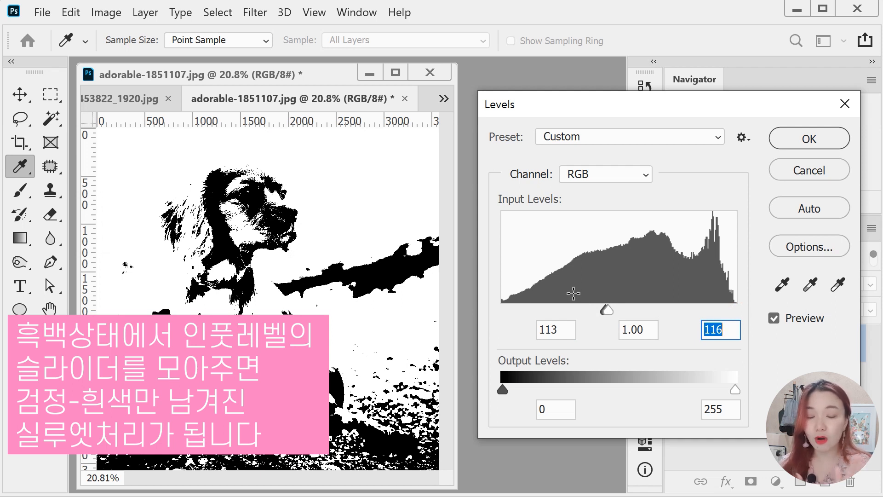
drag(604, 310, 607, 310)
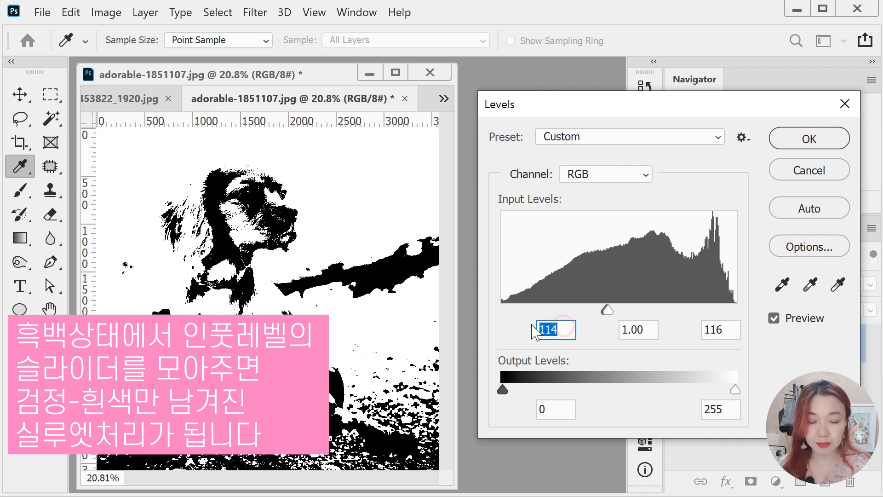
click(740, 329)
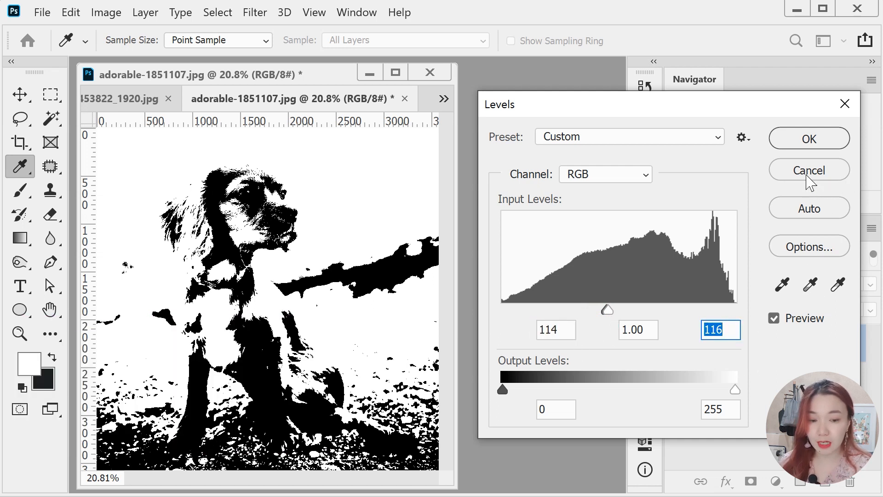
click(811, 174)
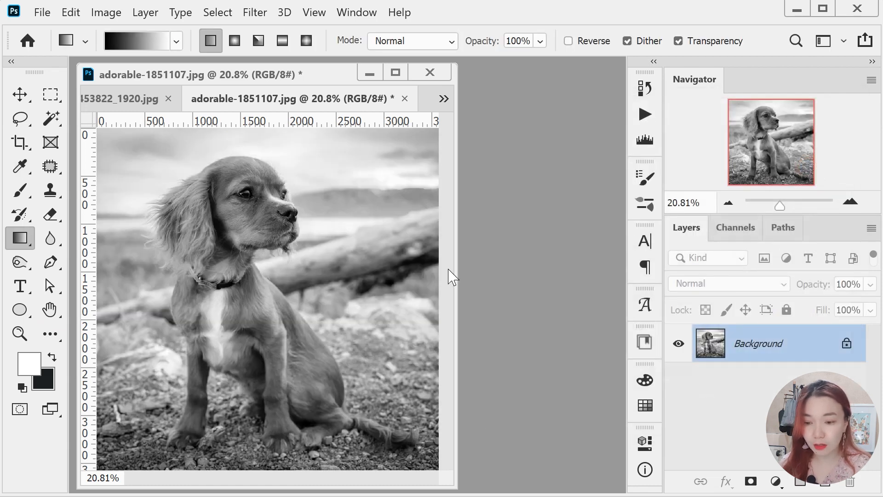
key(ctrl+z)
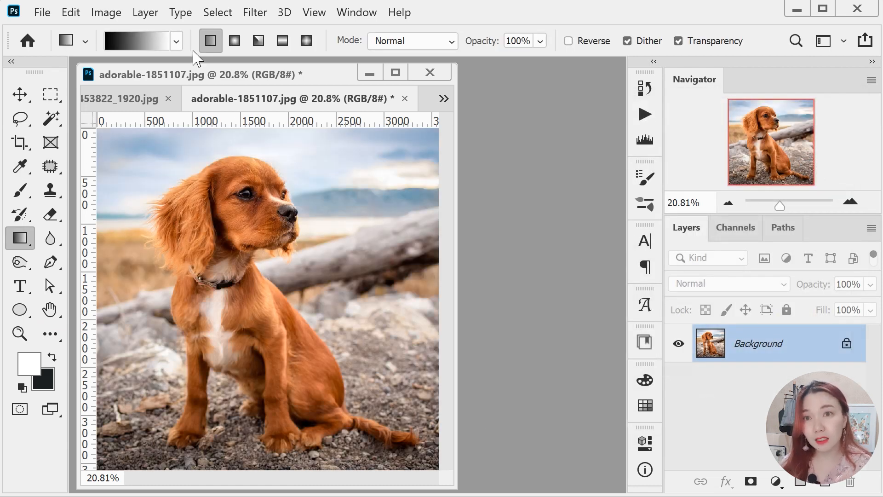
Try the Threshold adjustment on the coloured dog photo, varying its threshold level, and discard it.
click(105, 13)
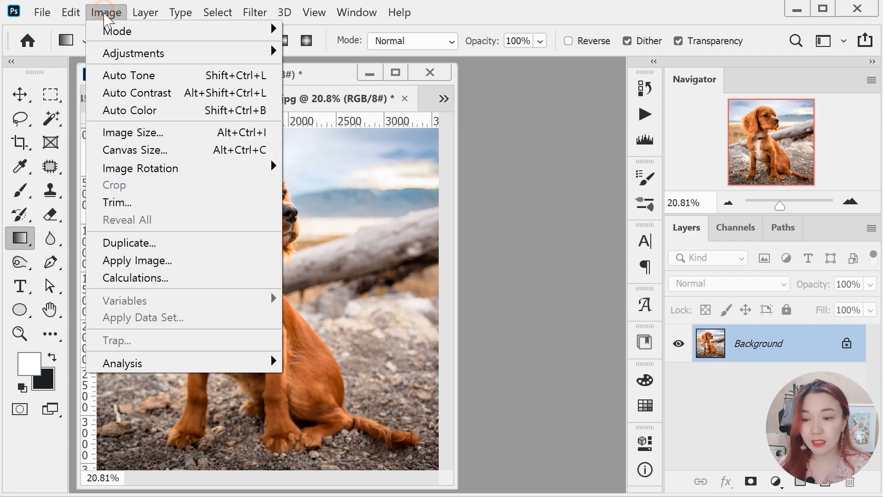
mouse_move(113, 58)
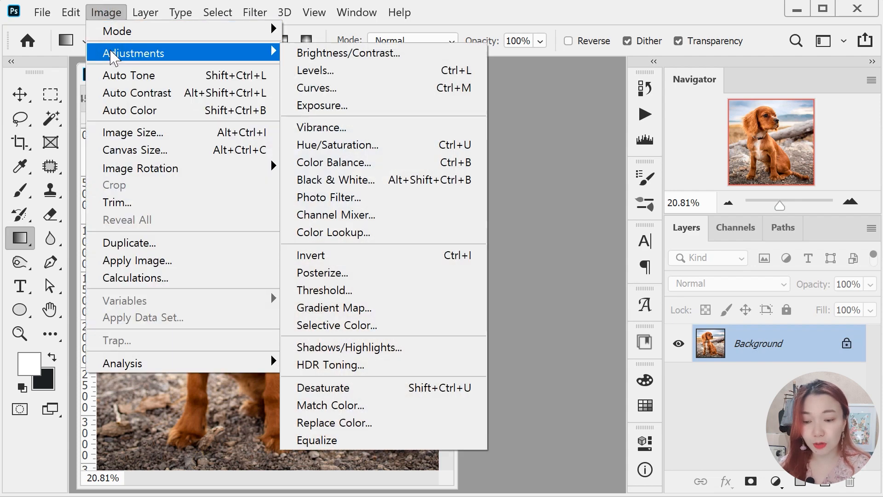
click(397, 292)
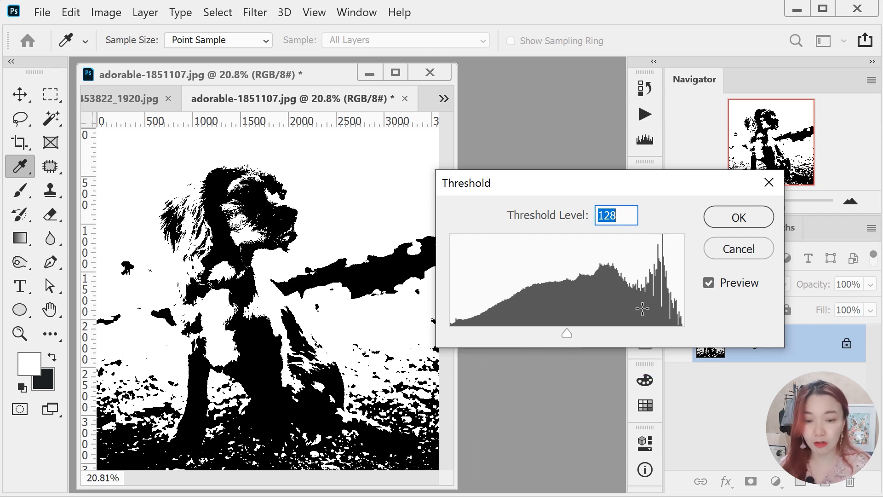
mouse_move(567, 333)
mouse_down()
mouse_move(555, 332)
mouse_move(597, 335)
mouse_move(483, 328)
mouse_move(452, 336)
mouse_move(688, 329)
mouse_move(548, 338)
mouse_move(613, 331)
mouse_move(573, 338)
mouse_up()
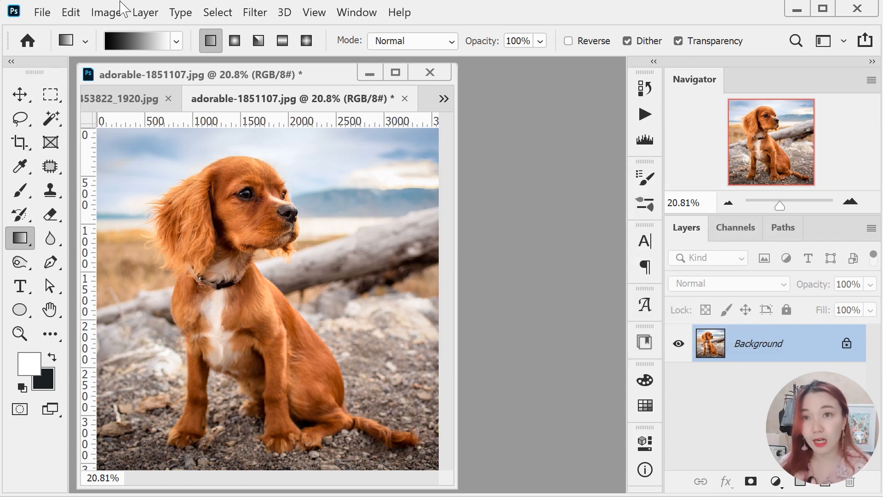
Open Levels for the dog photo, lower the Red channel's midtones to 0.57, and bring them back to 0.93.
click(113, 13)
mouse_move(138, 53)
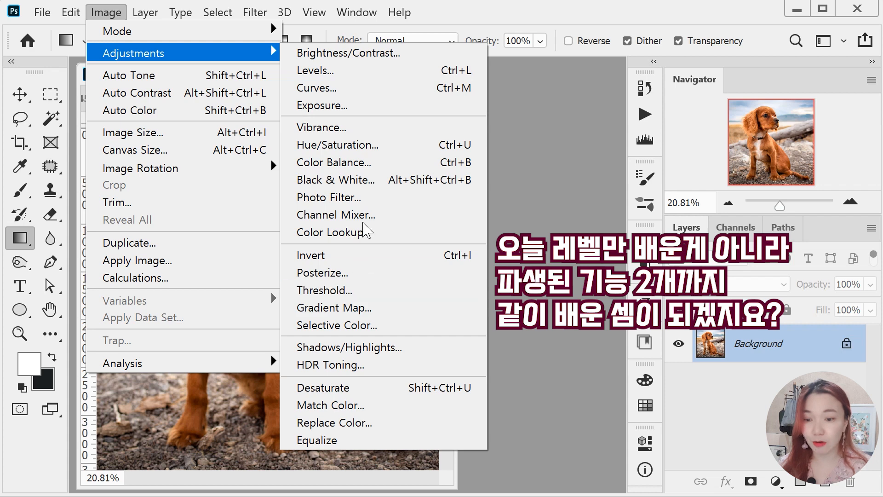
click(331, 70)
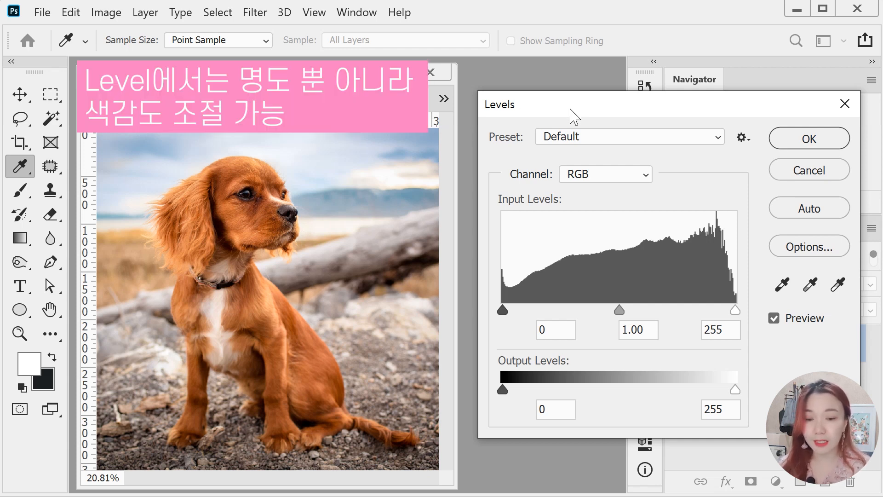
click(596, 176)
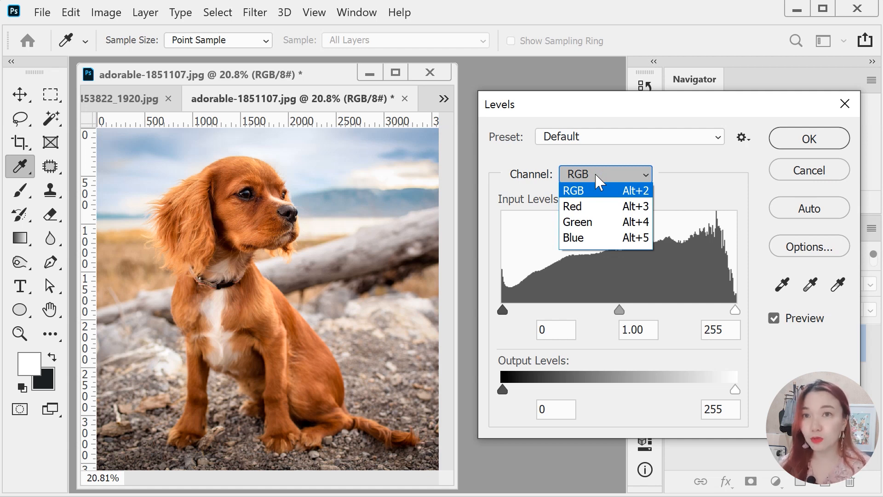
click(608, 207)
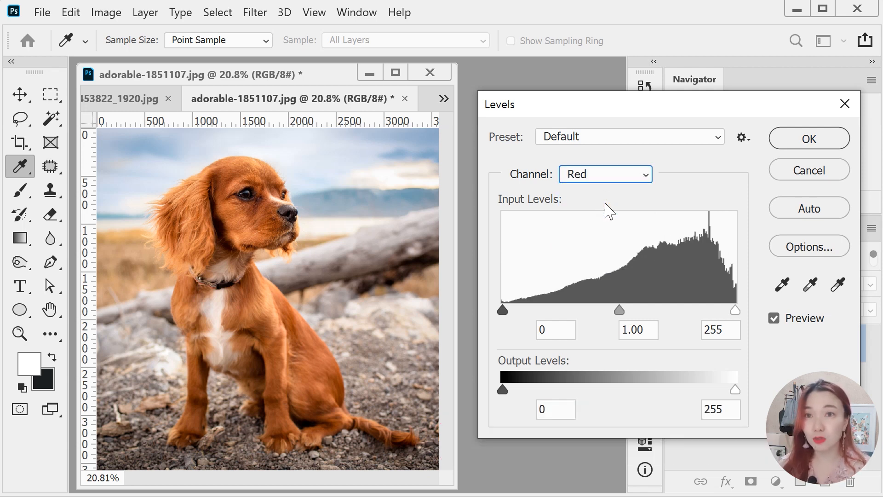
drag(621, 309, 661, 315)
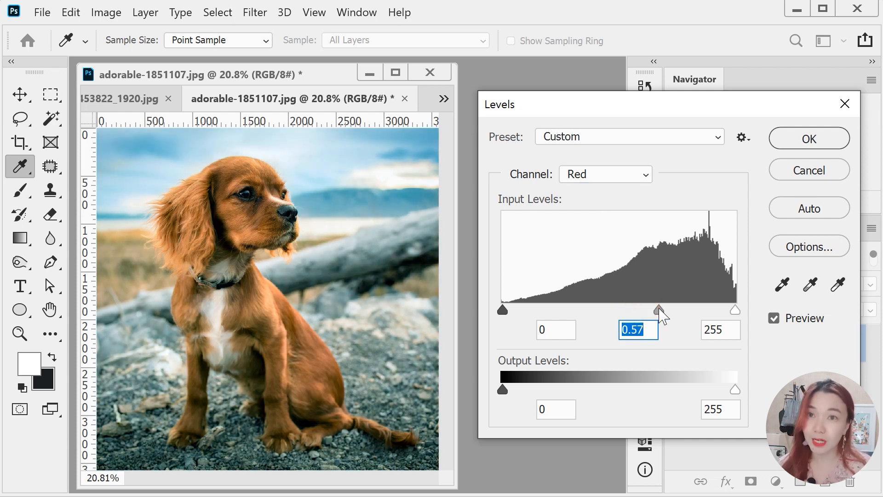
drag(661, 315, 626, 309)
Test the Red channel's input shadows at 73 and its input highlights, returning them to 0 and 255.
mouse_move(503, 310)
mouse_down()
mouse_move(522, 318)
mouse_move(569, 303)
mouse_up()
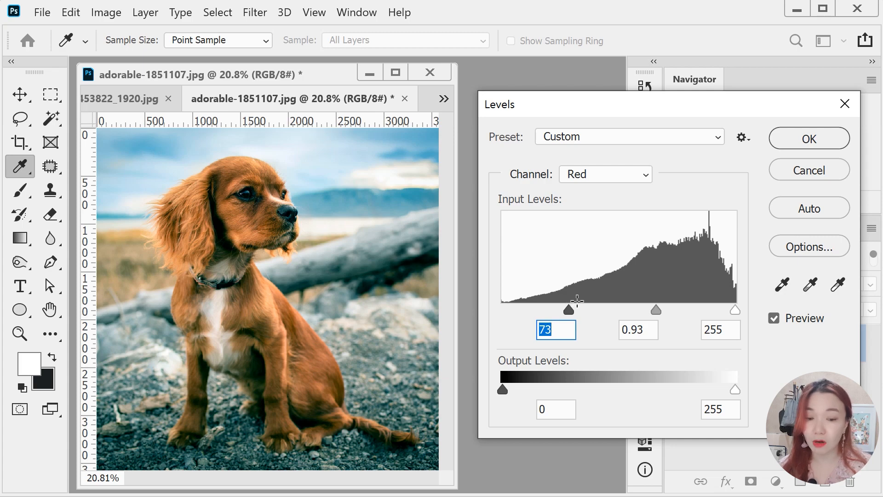
drag(569, 310, 483, 310)
mouse_move(735, 310)
mouse_down()
mouse_move(676, 303)
mouse_move(774, 311)
mouse_up()
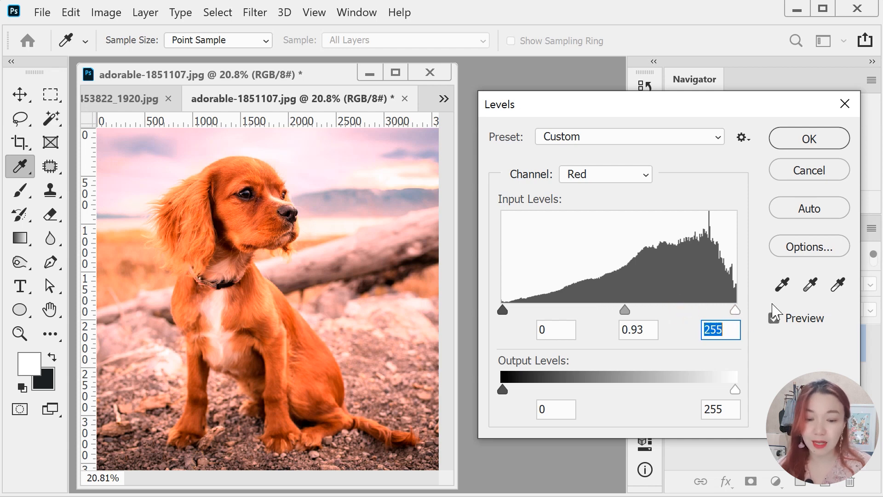
Test the Red channel's output shadows and highlights, returning the output range to 0 and 255.
mouse_move(503, 390)
mouse_down()
mouse_move(615, 390)
mouse_move(497, 391)
mouse_up()
mouse_move(732, 390)
mouse_down()
mouse_move(649, 389)
mouse_move(733, 390)
mouse_up()
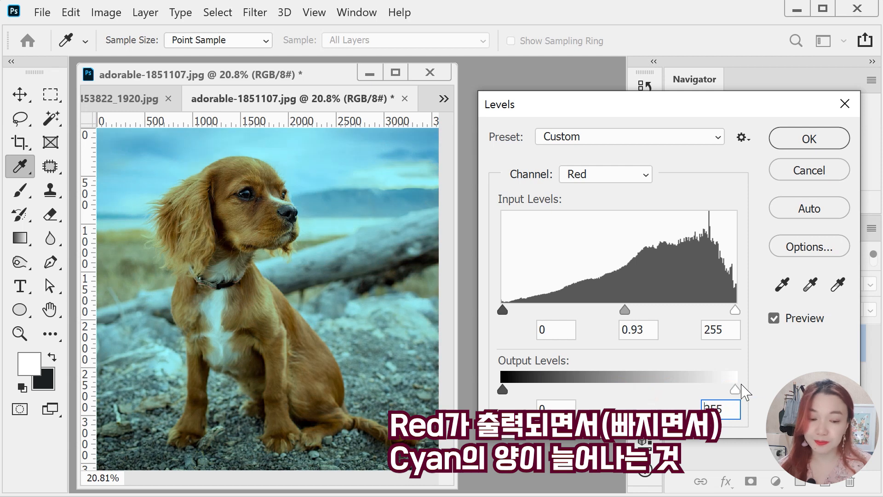
drag(503, 390, 565, 387)
mouse_move(504, 309)
mouse_down()
mouse_move(608, 309)
mouse_move(497, 301)
mouse_up()
drag(562, 388, 476, 393)
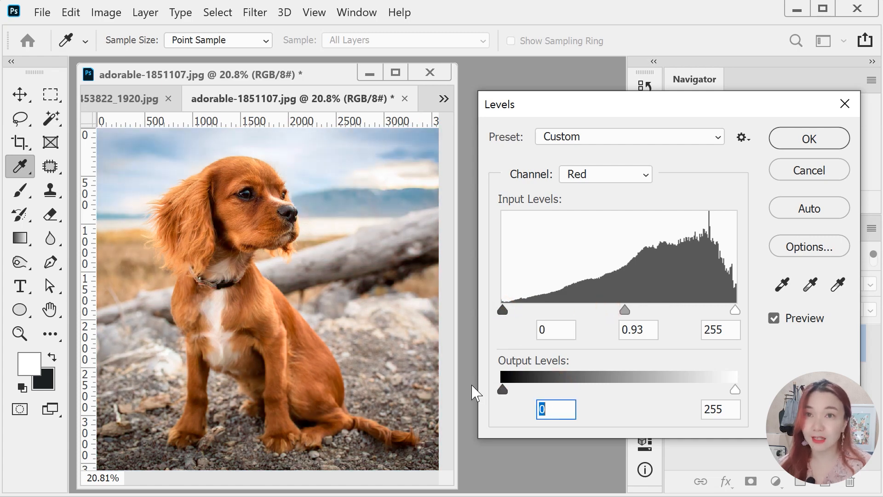
Lower the Green channel's midtones to 0.70 and bring them back close to neutral.
click(630, 180)
click(607, 220)
drag(626, 309, 647, 311)
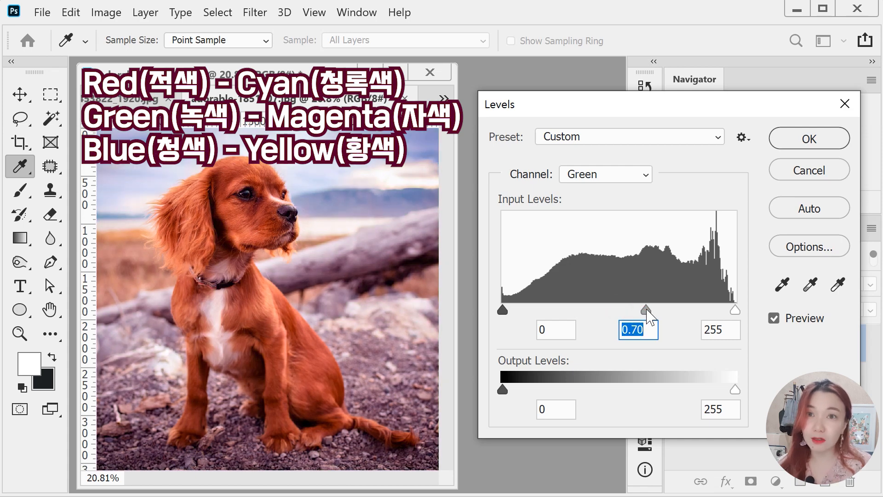
drag(649, 316, 616, 311)
Raise the Blue channel's midtones to 2.58 and return to the composite RGB channel.
click(598, 175)
click(584, 240)
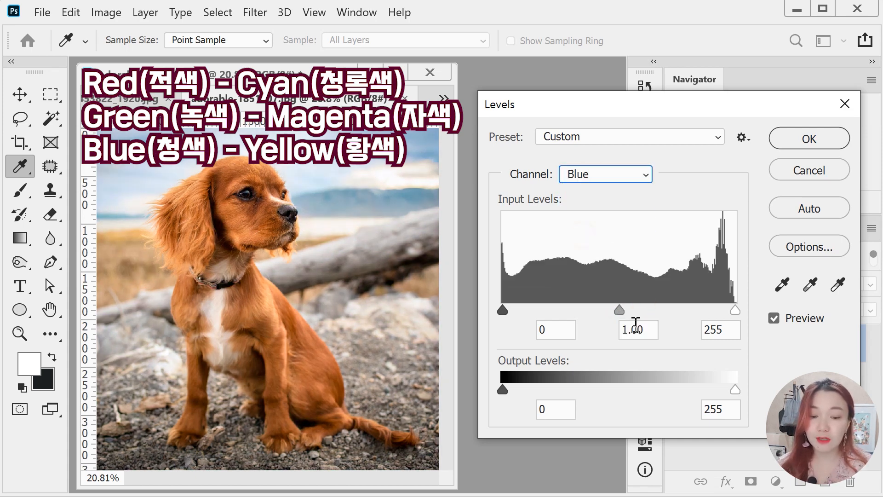
drag(620, 311, 543, 310)
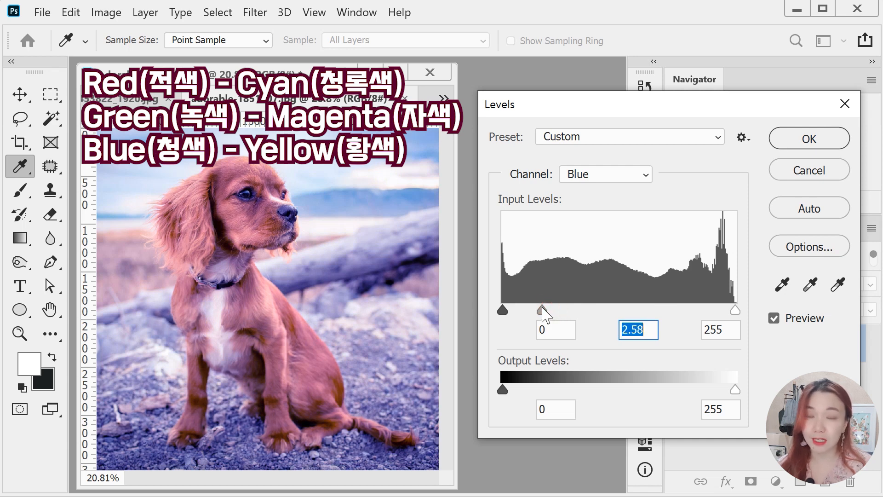
click(630, 178)
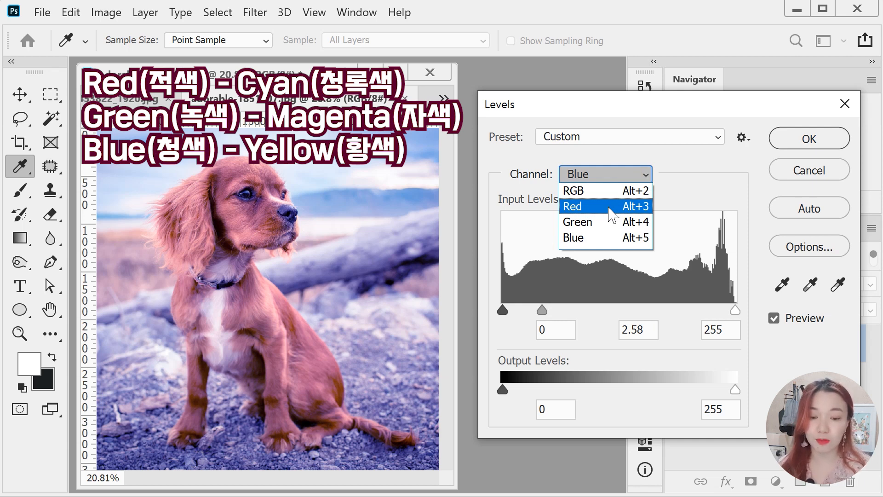
click(613, 193)
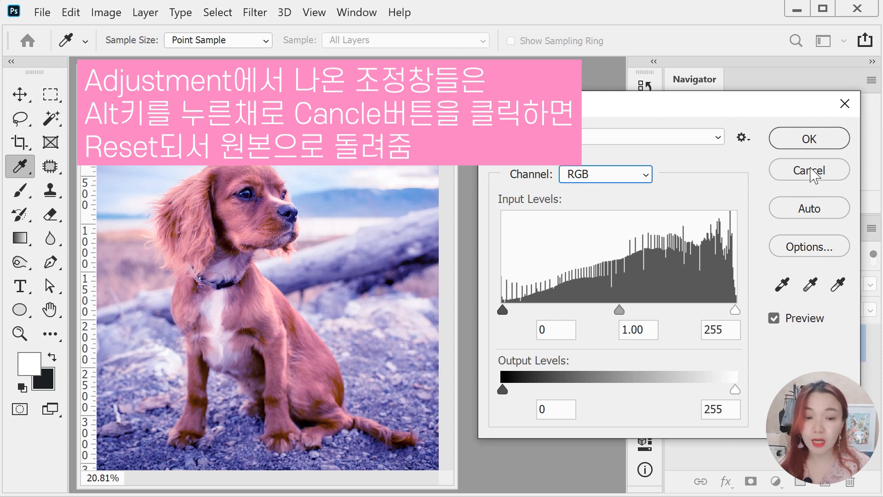
Reset all Levels changes so the dog photo returns to its original tones.
key(alt)
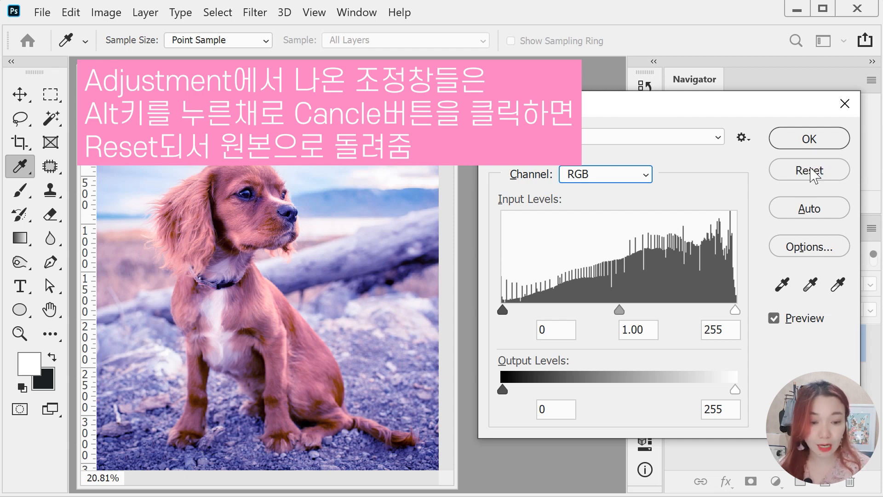
key(alt)
key(alt)
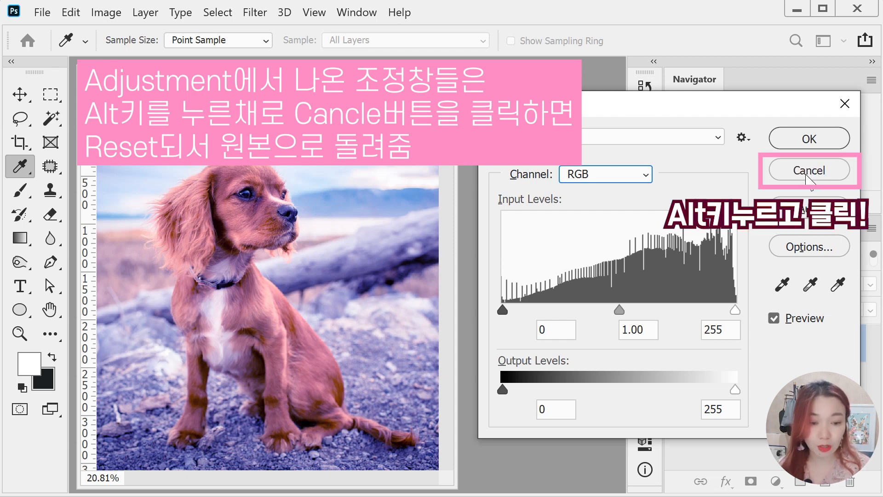
key(alt)
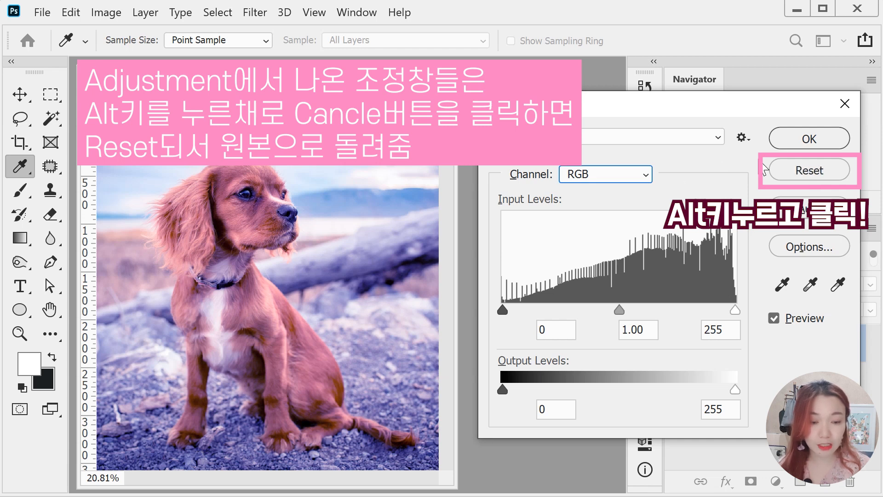
alt+click(801, 172)
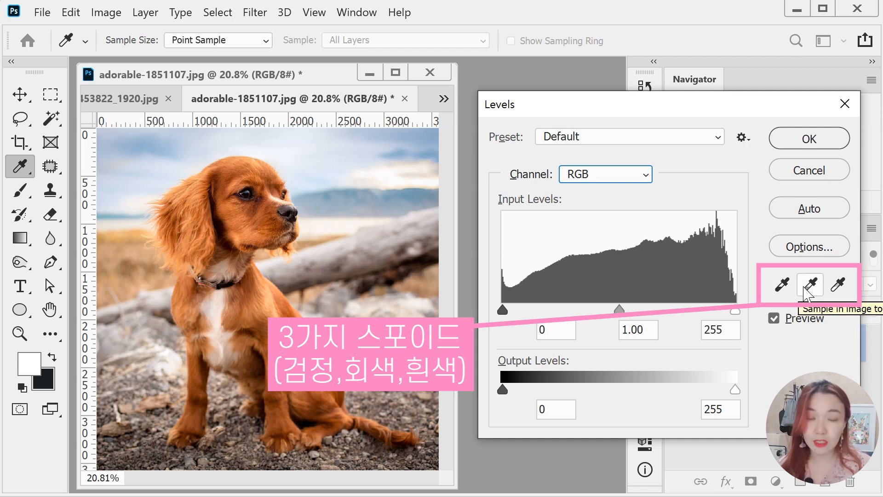
Sample the dog's orange forehead as the Levels white point, and reset the adjustment.
click(836, 297)
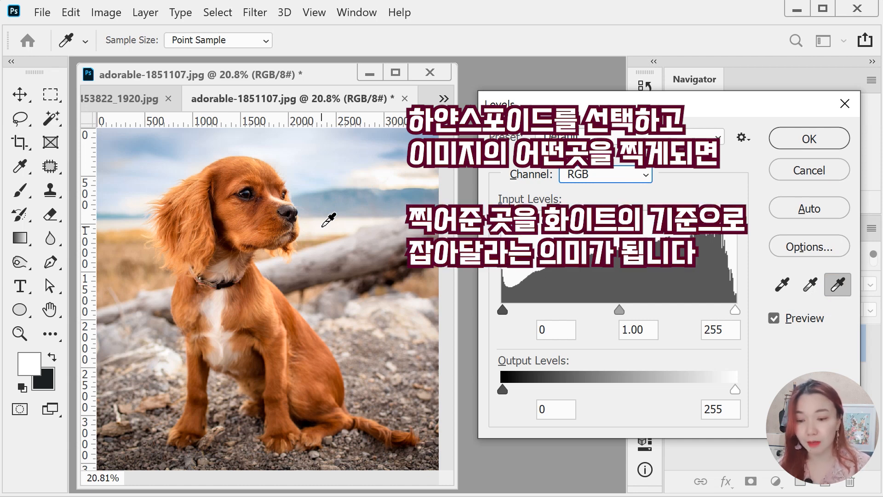
click(231, 166)
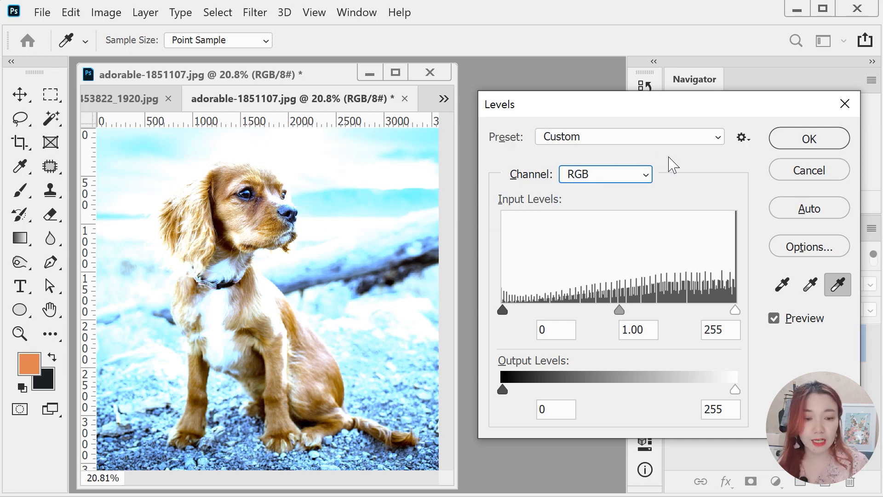
alt+click(808, 169)
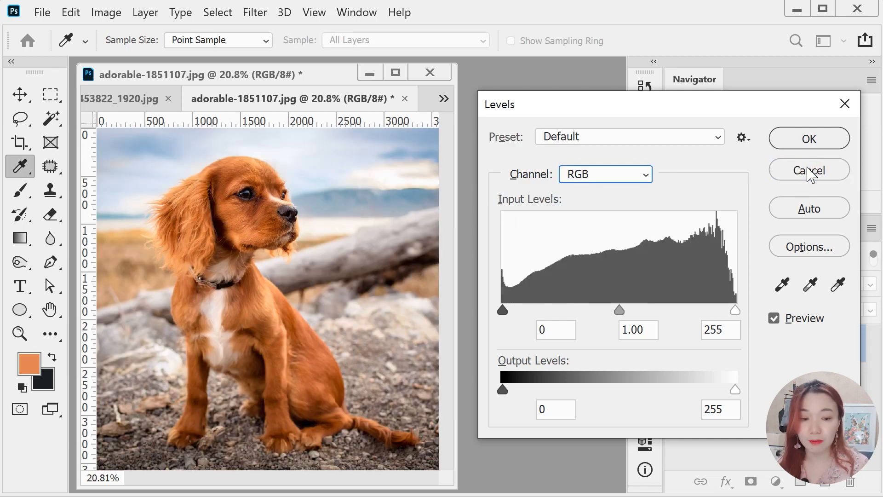
Sample the bright cloud beside the dog's head as the white point, and reset Levels.
click(838, 284)
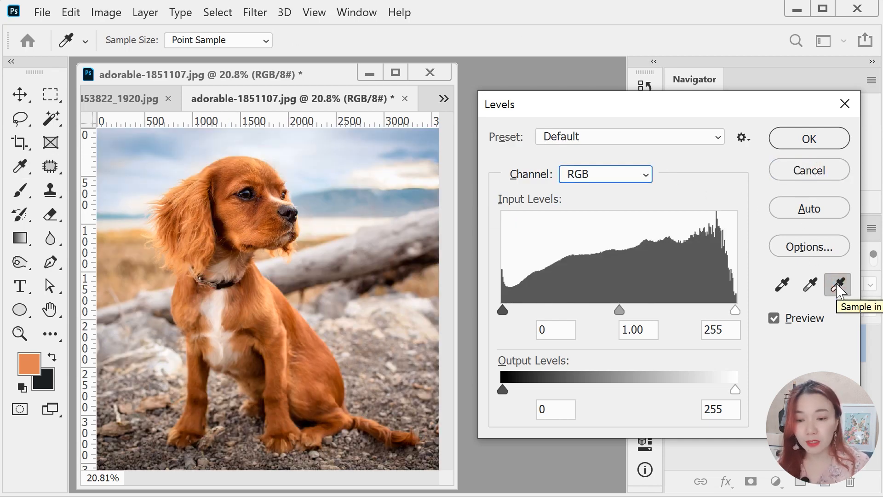
click(400, 182)
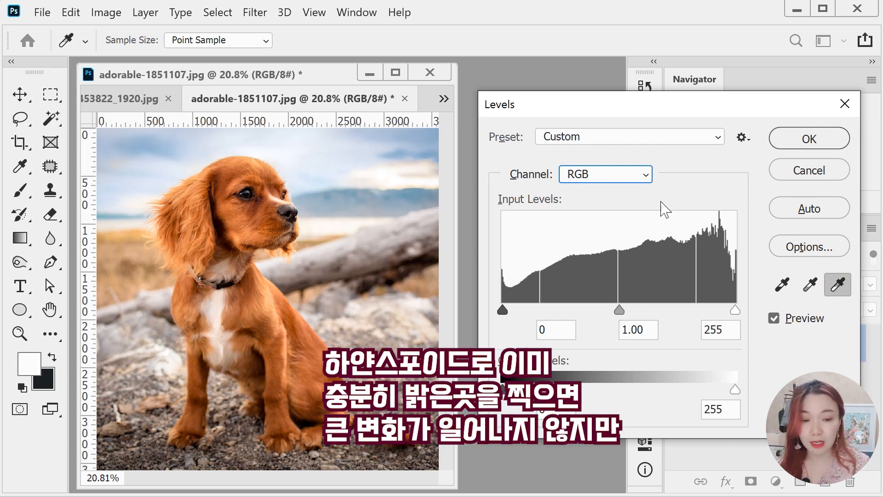
alt+click(815, 171)
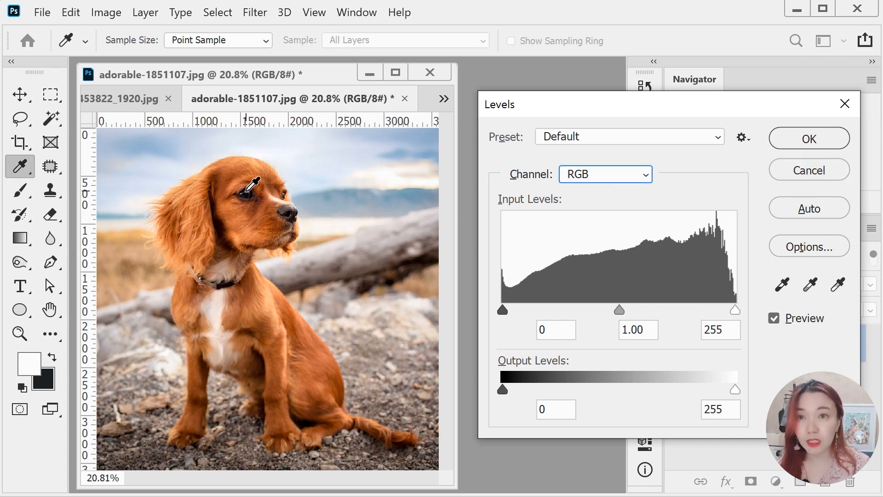
Sample the dog's dark eye as the white point, and reset Levels to the original.
click(838, 284)
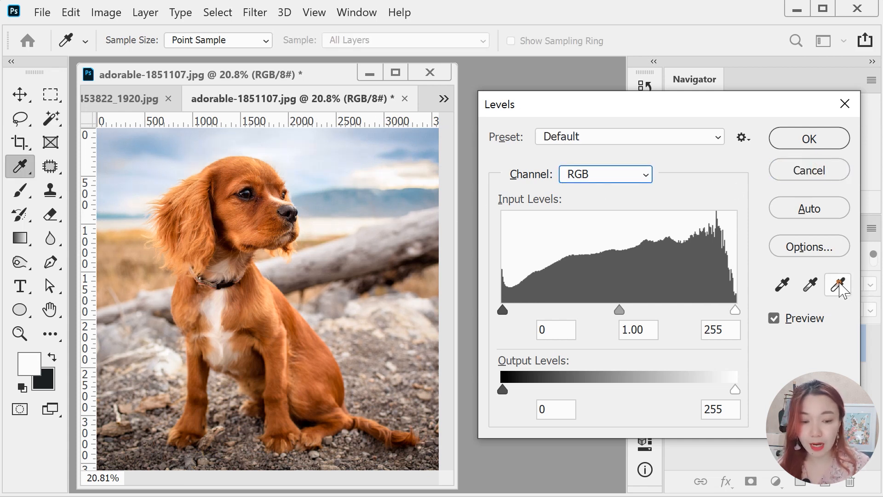
click(252, 195)
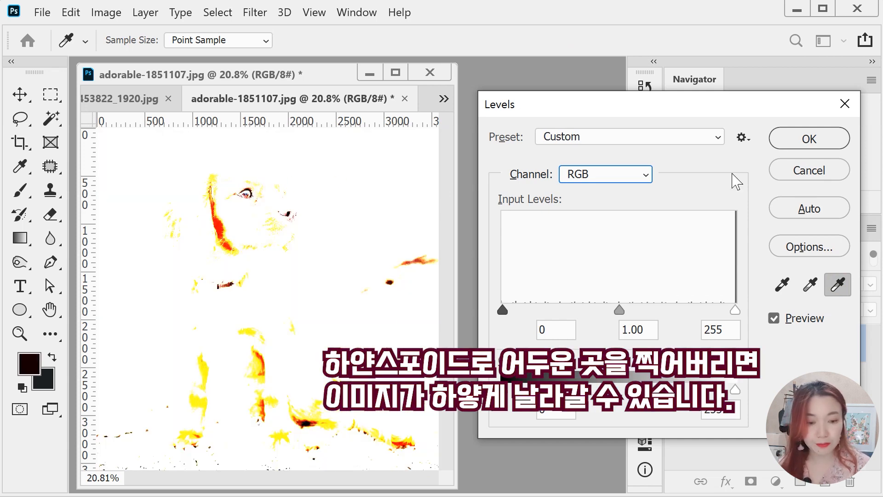
alt+click(809, 177)
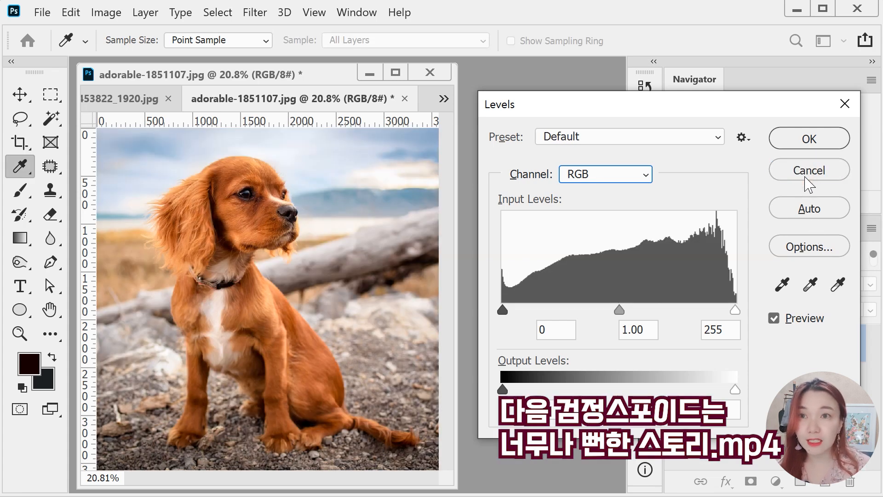
Test the black point on the dark fur by the dog's ear and on the bright horizon, and reset Levels.
click(780, 289)
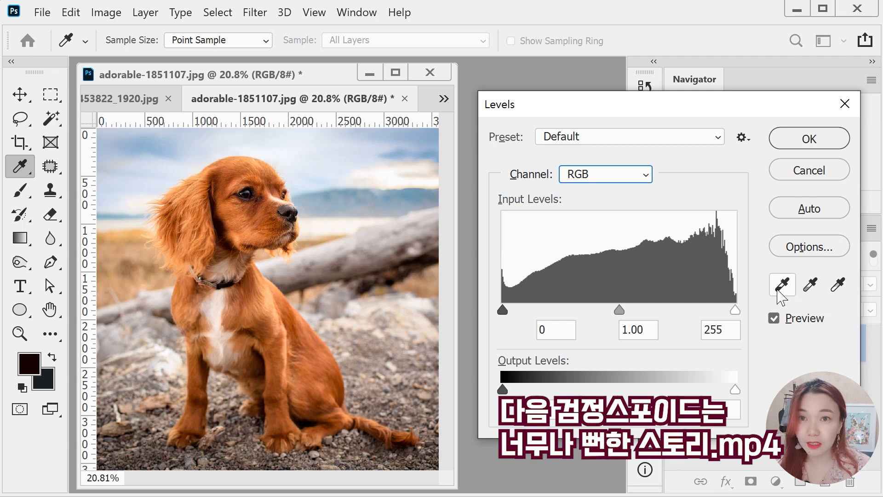
click(781, 289)
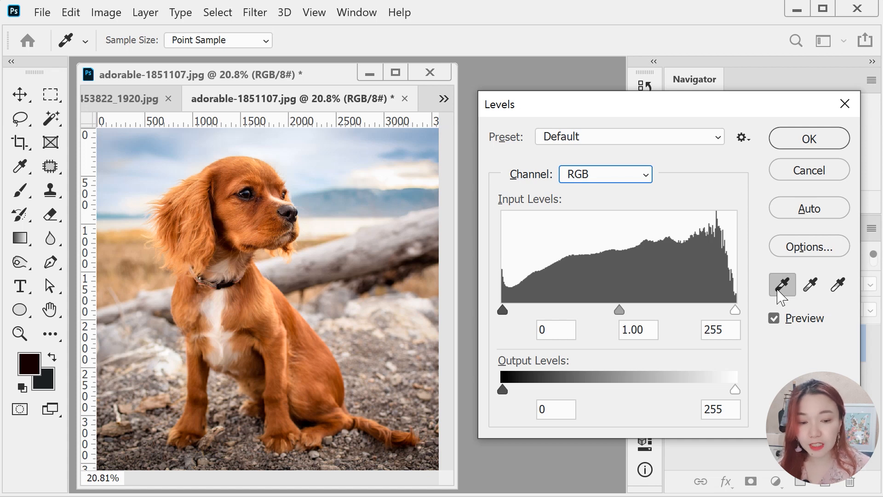
click(778, 291)
click(780, 290)
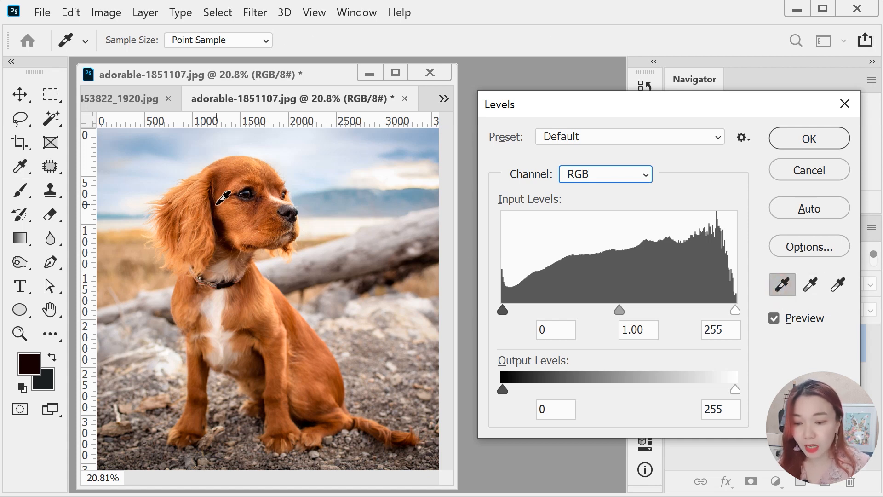
click(220, 227)
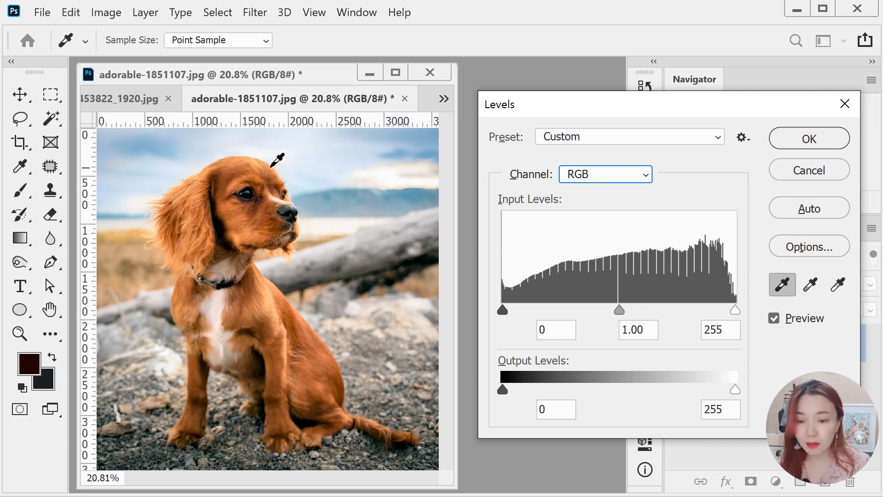
click(334, 228)
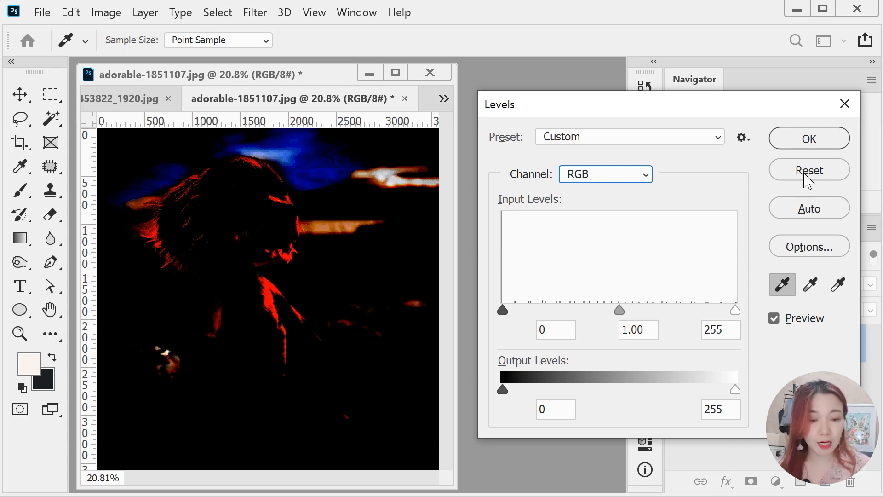
alt+click(806, 175)
Test the gray point on the dog's ear, the background beside its nose and its brown body, and reset Levels.
click(810, 284)
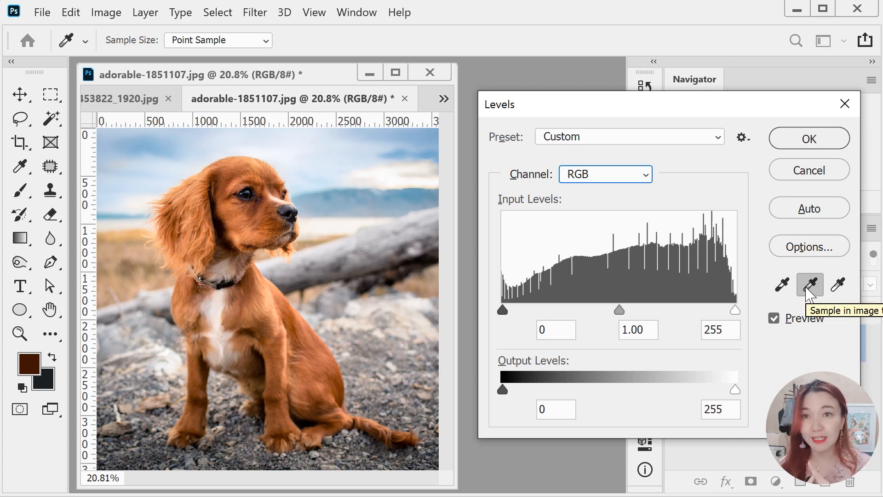
click(183, 216)
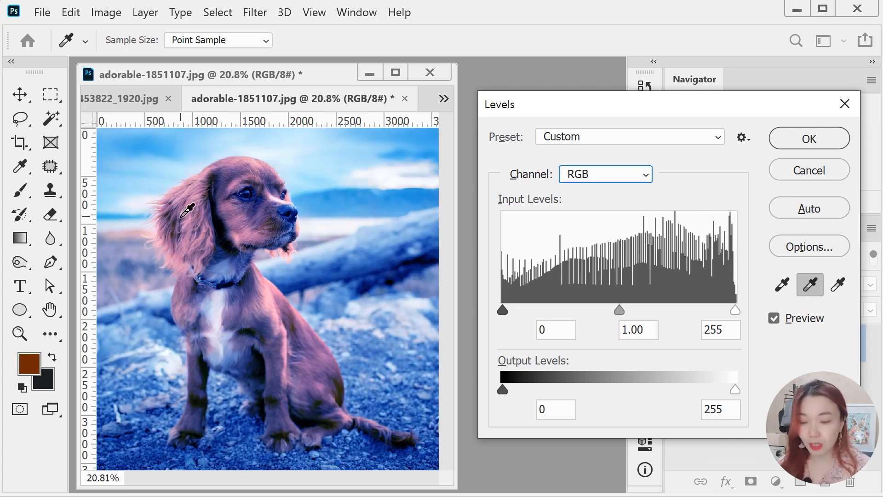
click(206, 206)
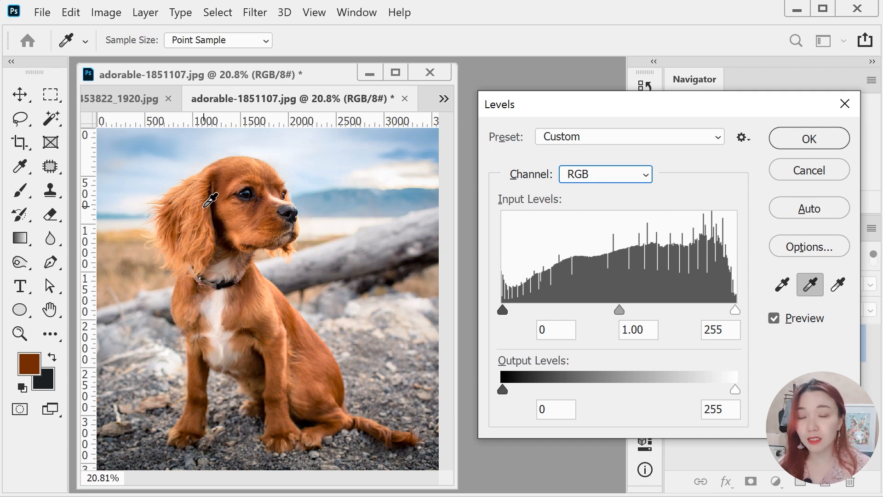
click(295, 208)
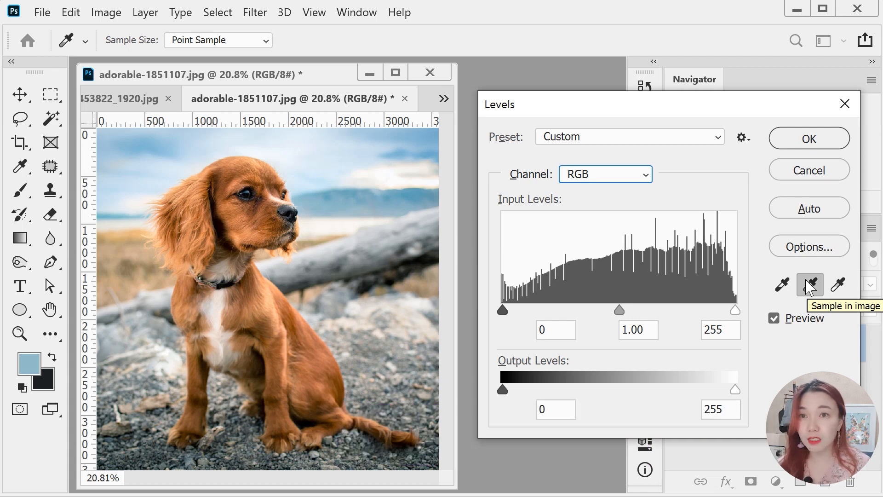
click(315, 358)
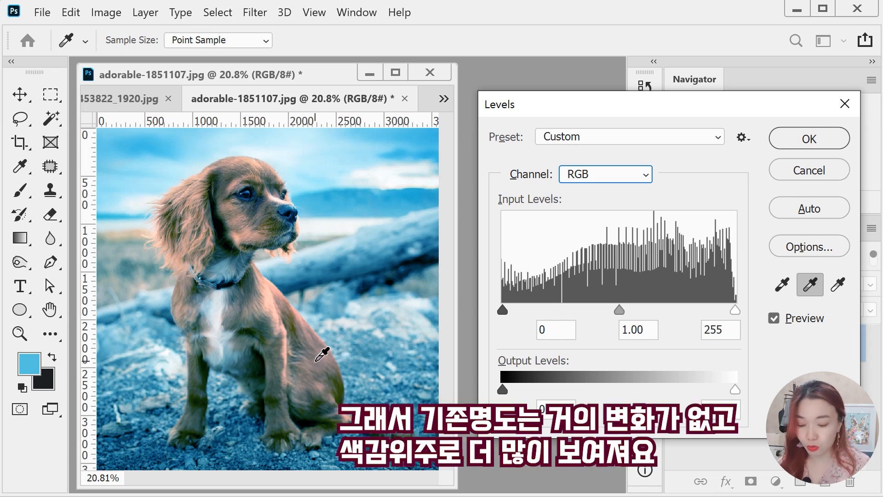
key(ctrl+z)
alt+click(820, 170)
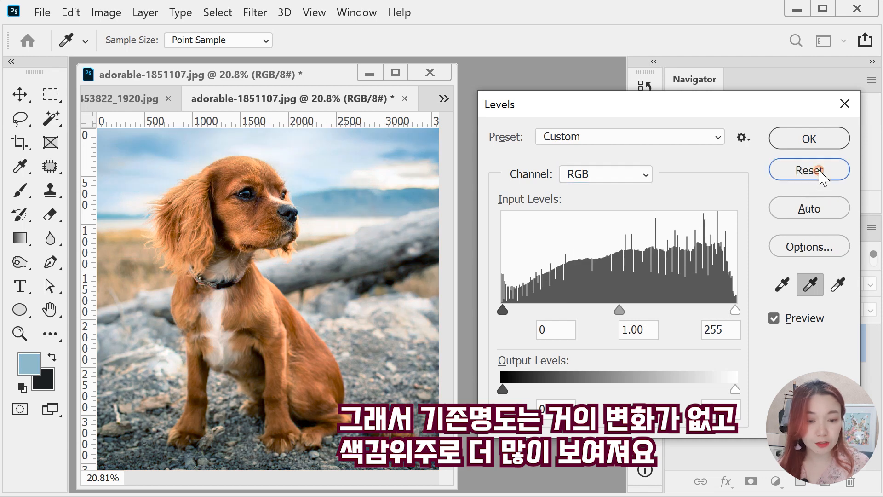
Test the gray point on the bright cloud and on the bluish distant hills, and reset Levels.
click(815, 282)
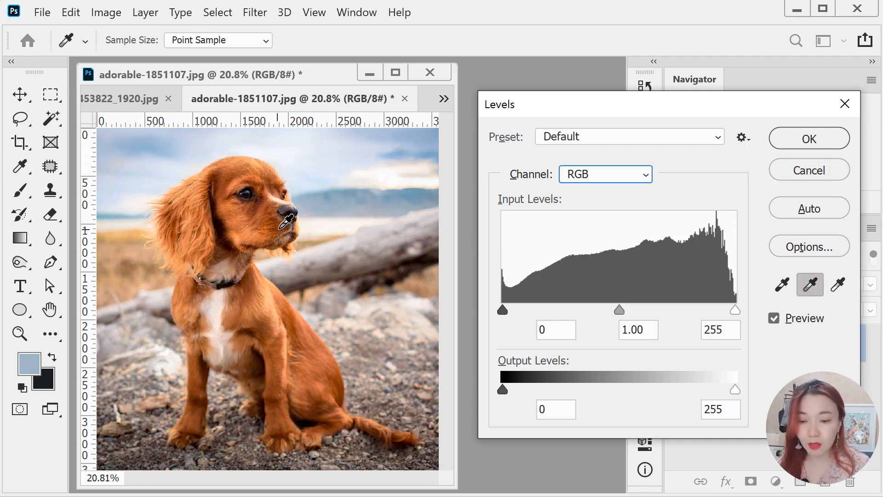
click(397, 179)
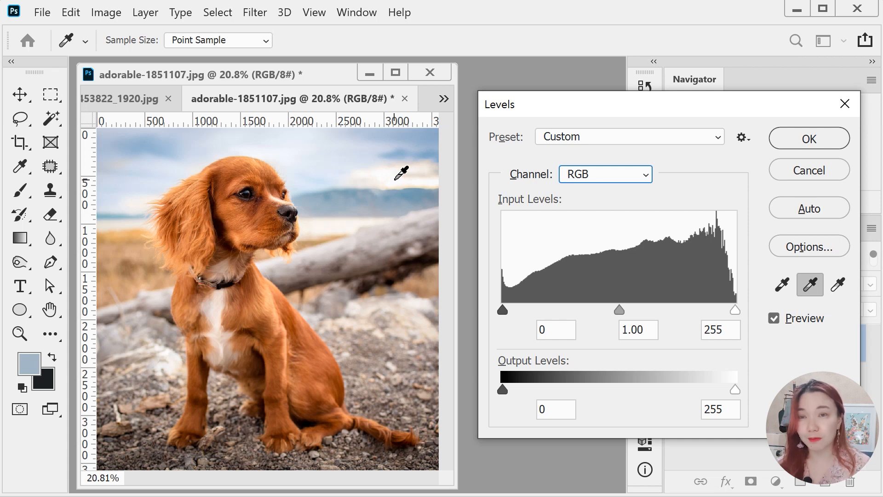
click(361, 200)
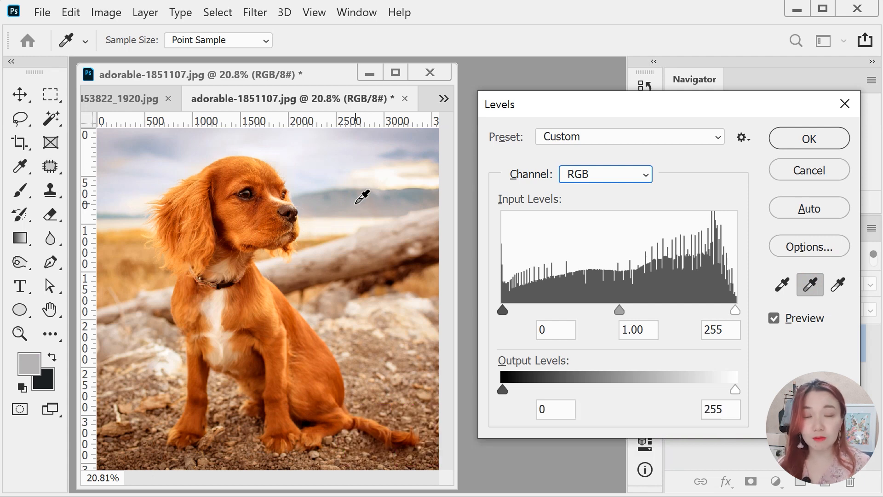
key(alt)
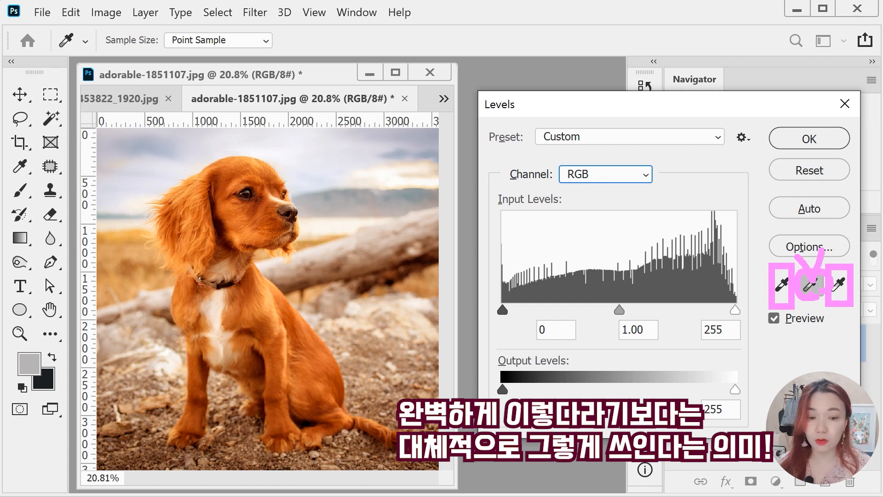
alt+click(810, 171)
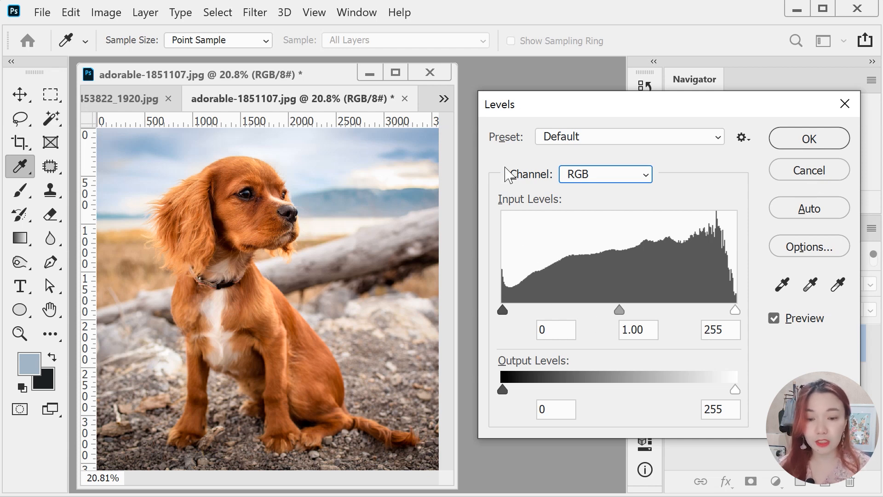
Try the Levels presets Darker, Increase Contrast 1, Lighter and Increase Contrast 3, and return the preset to Default.
click(561, 138)
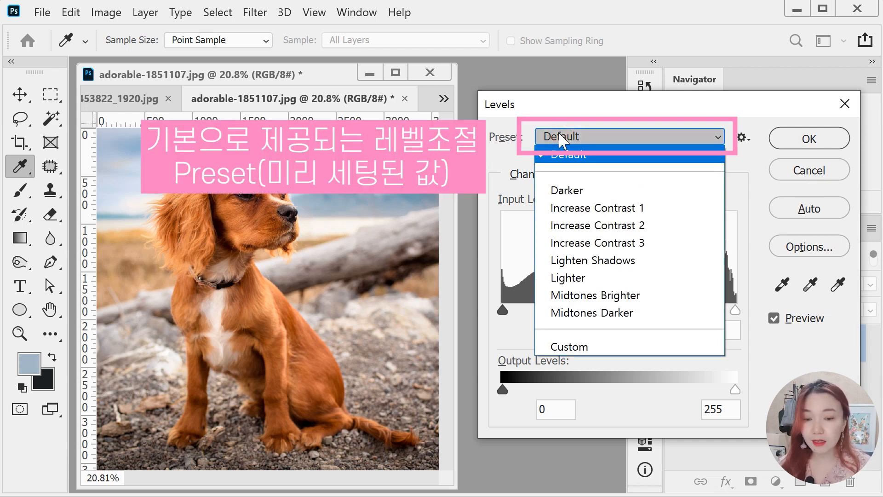
click(587, 191)
click(586, 137)
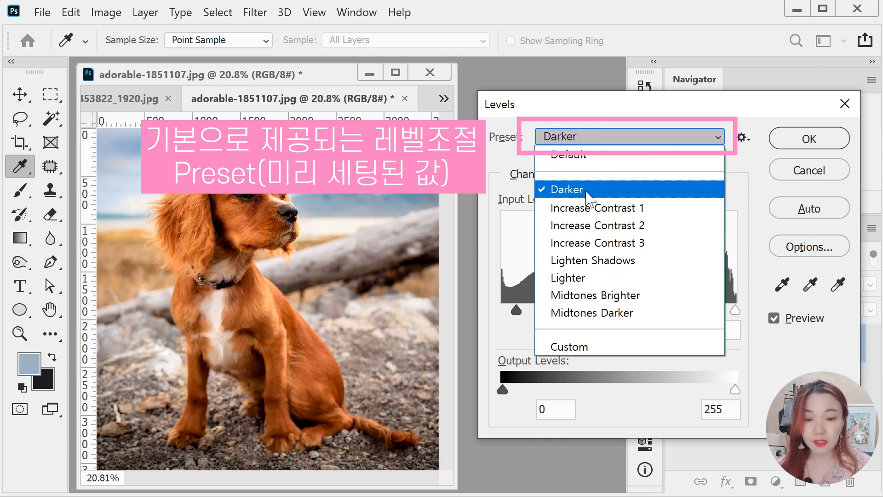
click(587, 208)
click(602, 137)
click(603, 278)
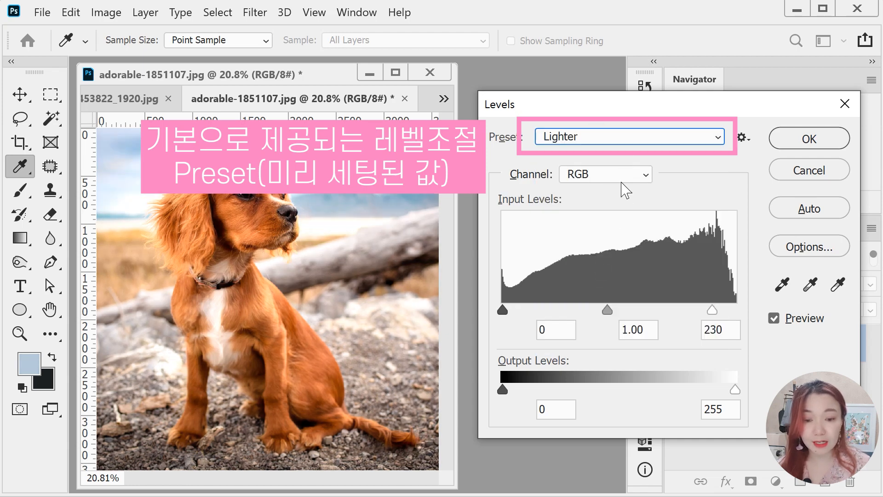
click(620, 138)
click(588, 247)
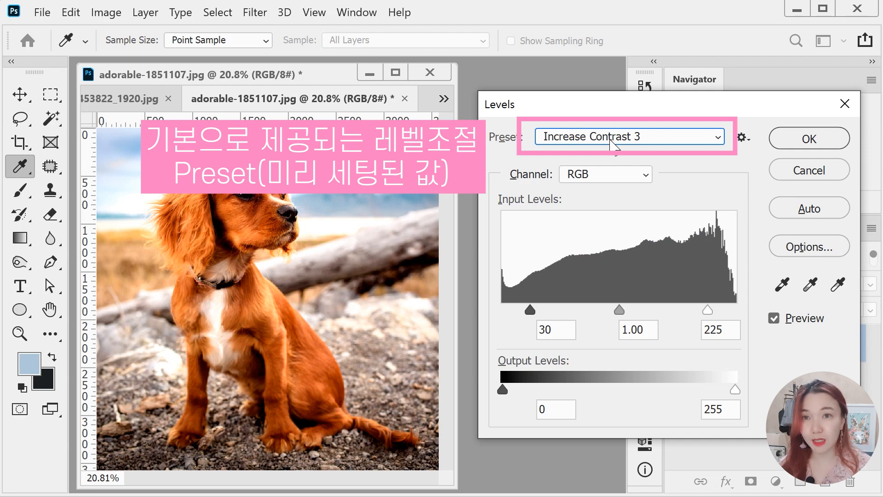
click(612, 144)
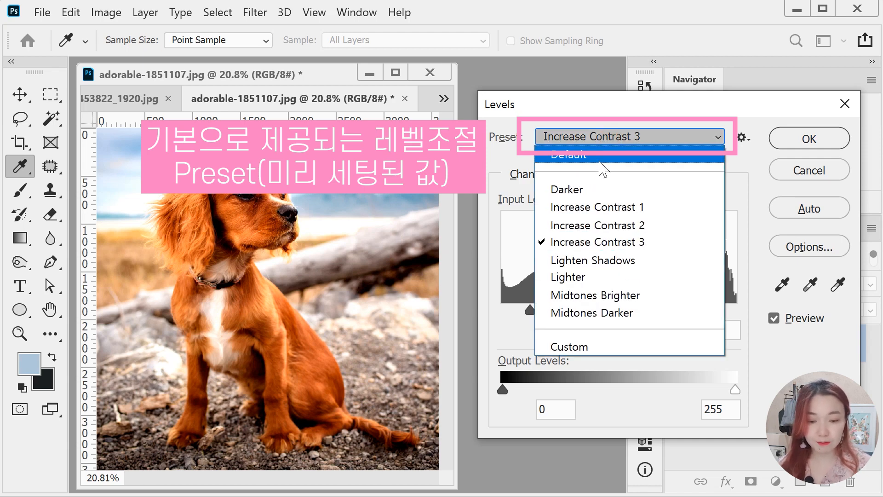
click(599, 158)
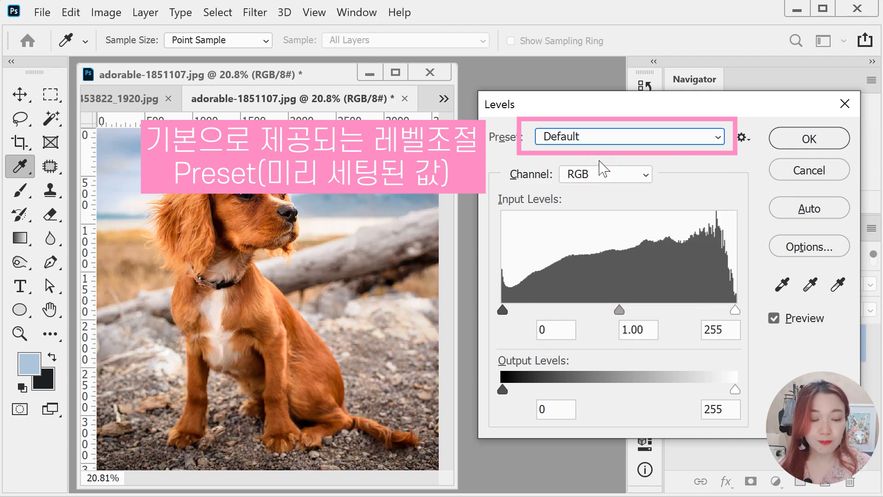
Set the RGB input levels to 41 for shadows, 0.96 for midtones and 205 for highlights.
drag(619, 310, 623, 309)
drag(502, 310, 540, 310)
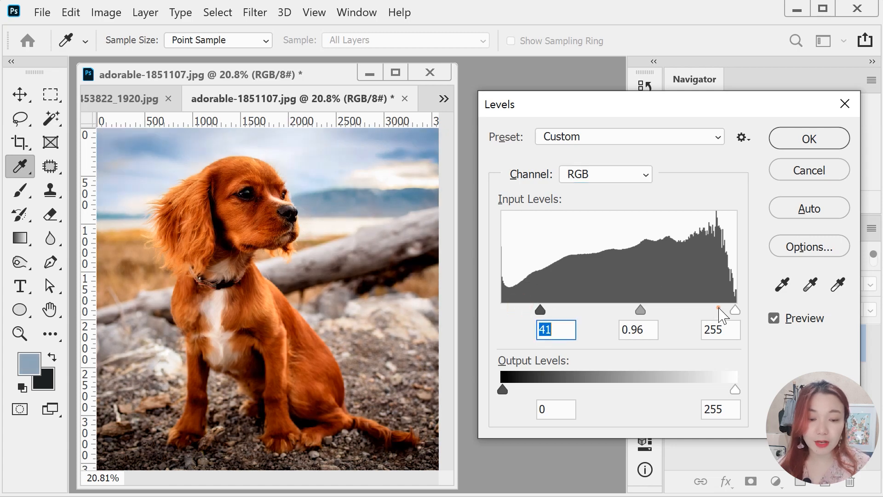
drag(735, 310, 686, 301)
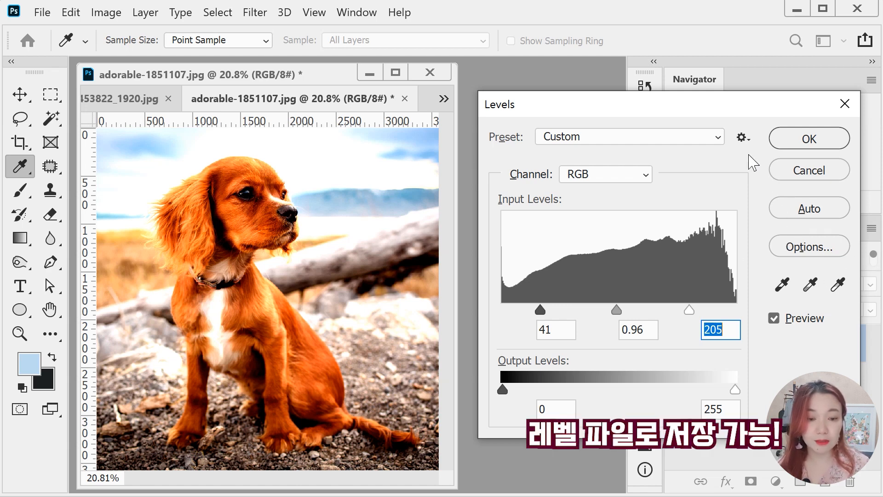
View the save dialog for a custom Levels preset, cancel it, and look through the preset list, keeping Custom selected.
click(743, 139)
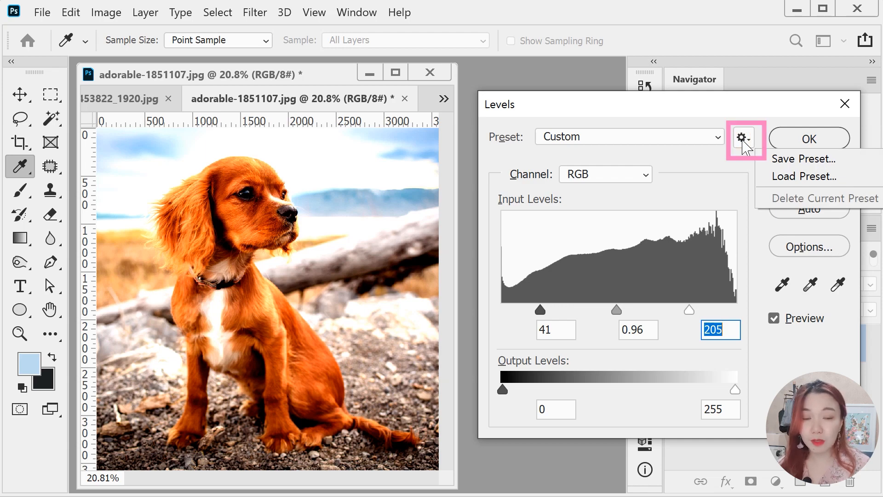
click(790, 160)
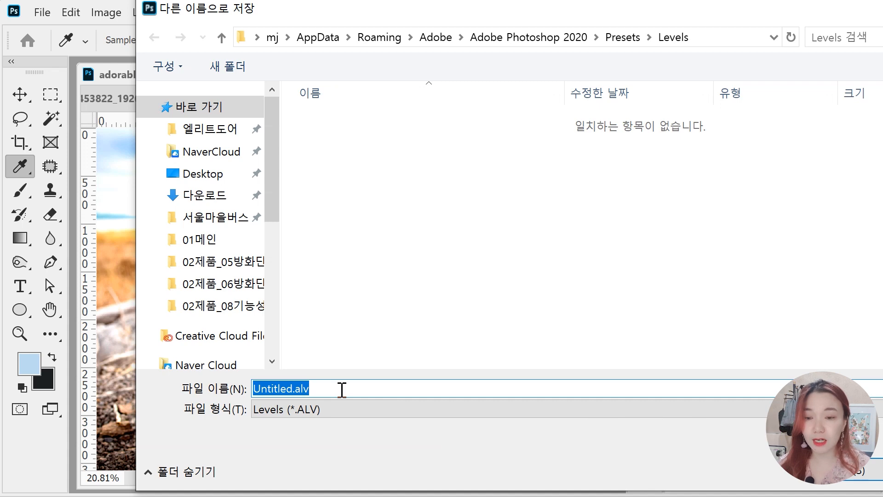
key(Escape)
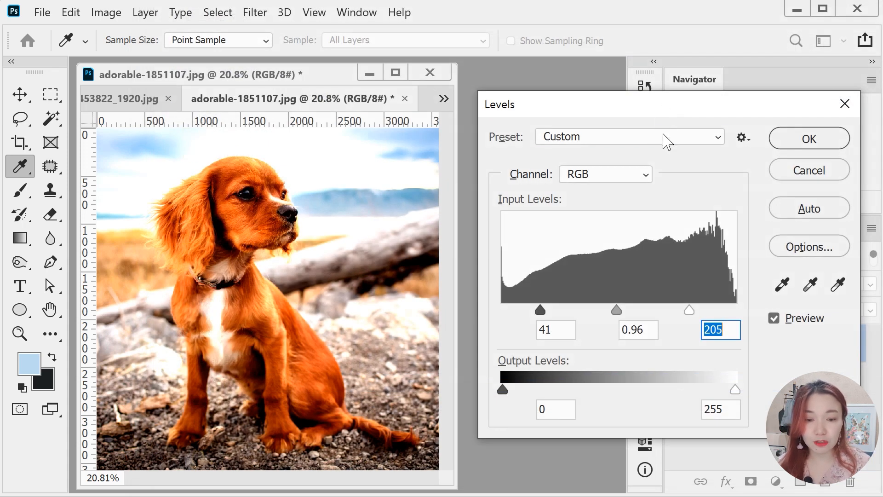
click(664, 138)
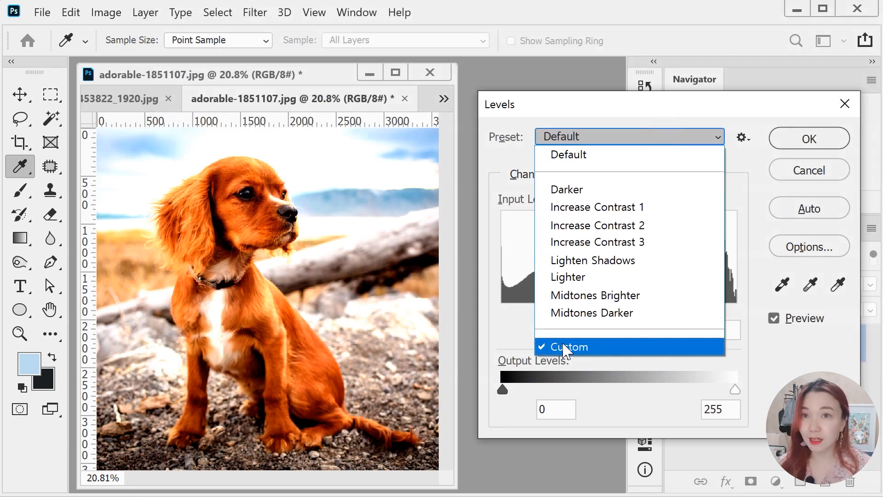
click(575, 137)
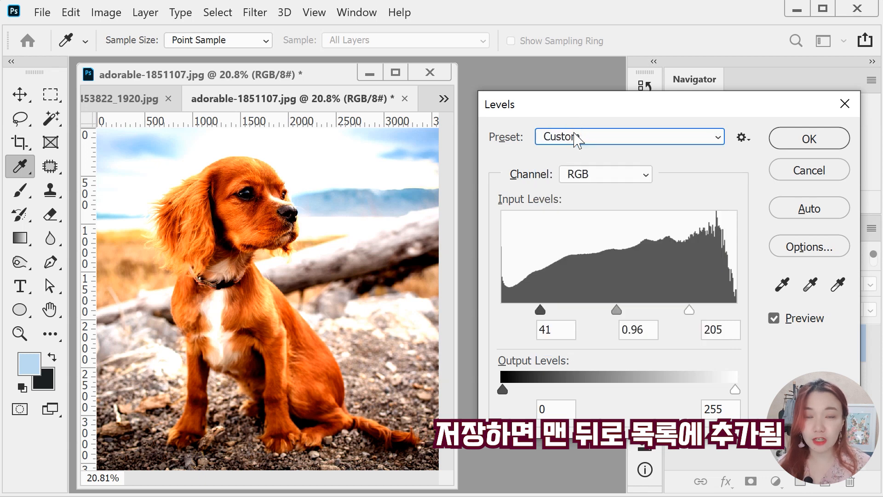
click(576, 137)
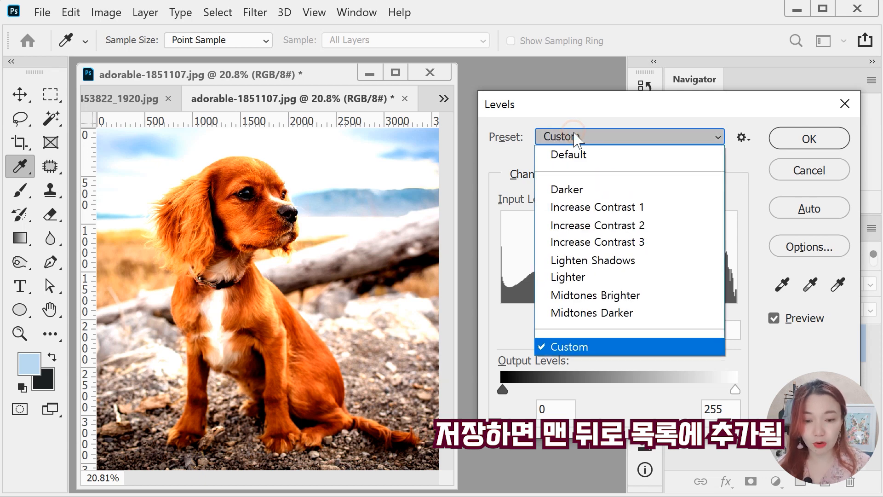
click(581, 348)
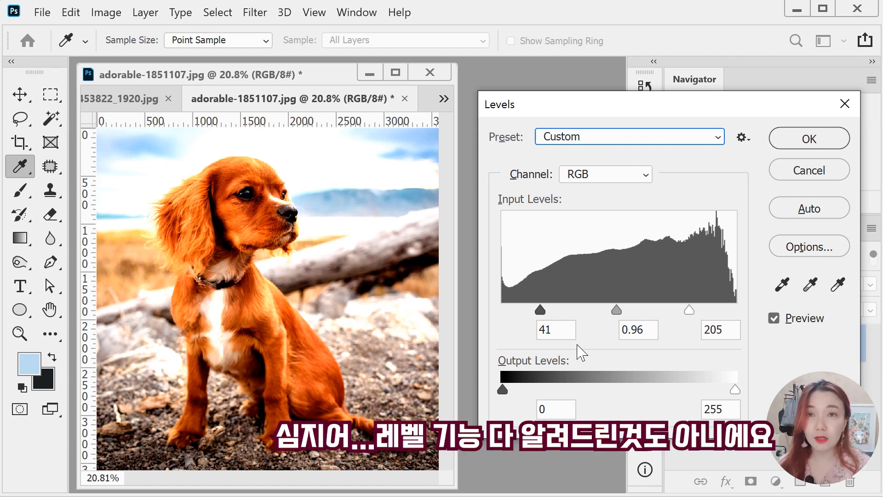
Return the RGB input levels to 0 for shadows and 255 for highlights.
drag(540, 309, 503, 309)
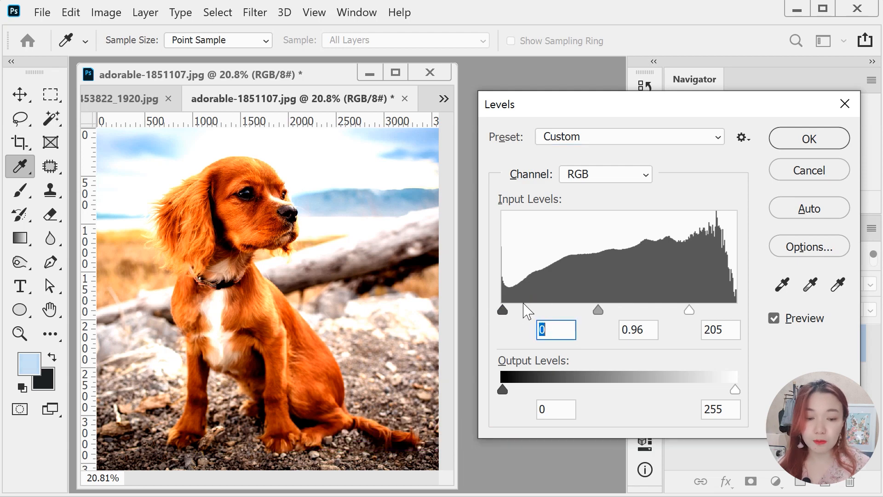
drag(688, 310, 736, 310)
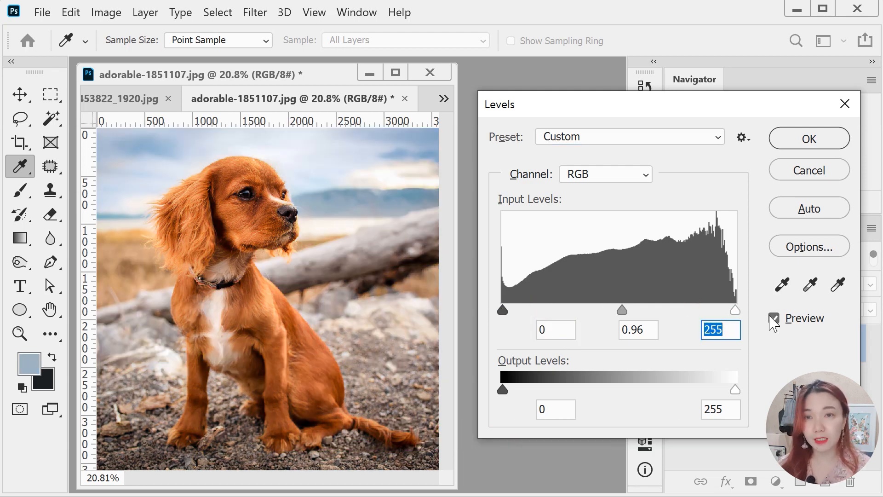
key(alt)
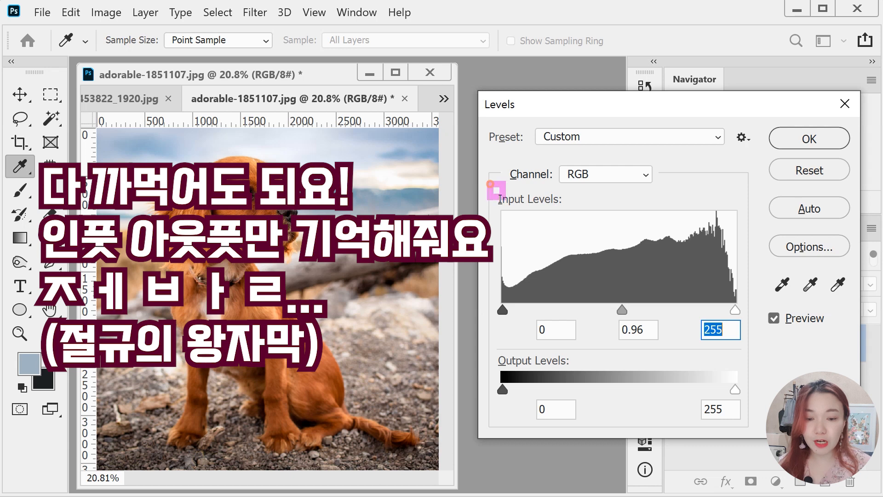